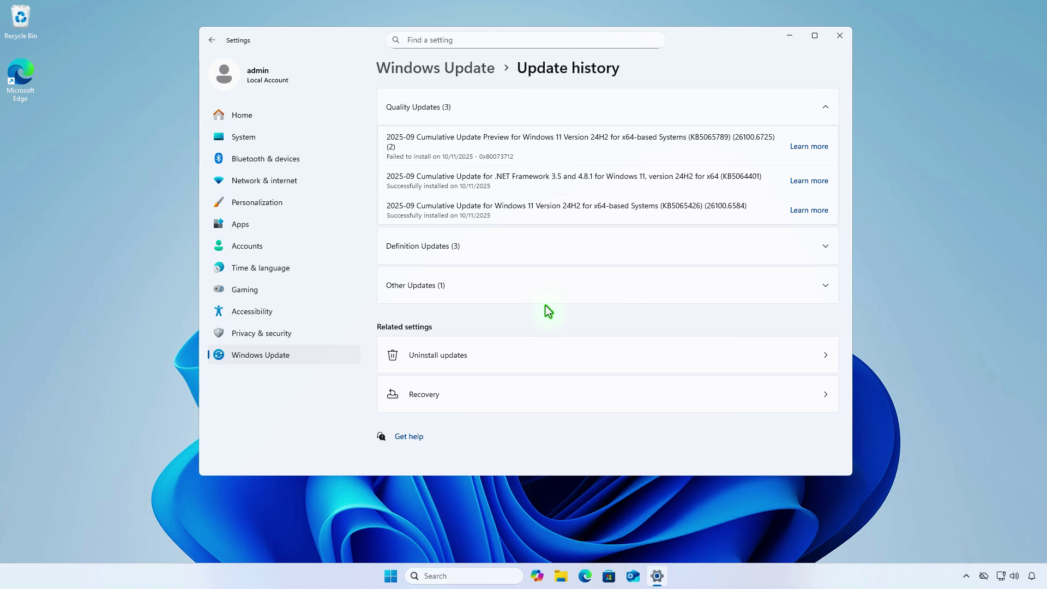
- Minimize the Settings window, create a new text document on the desktop and open it for editing
left_click(791, 37)
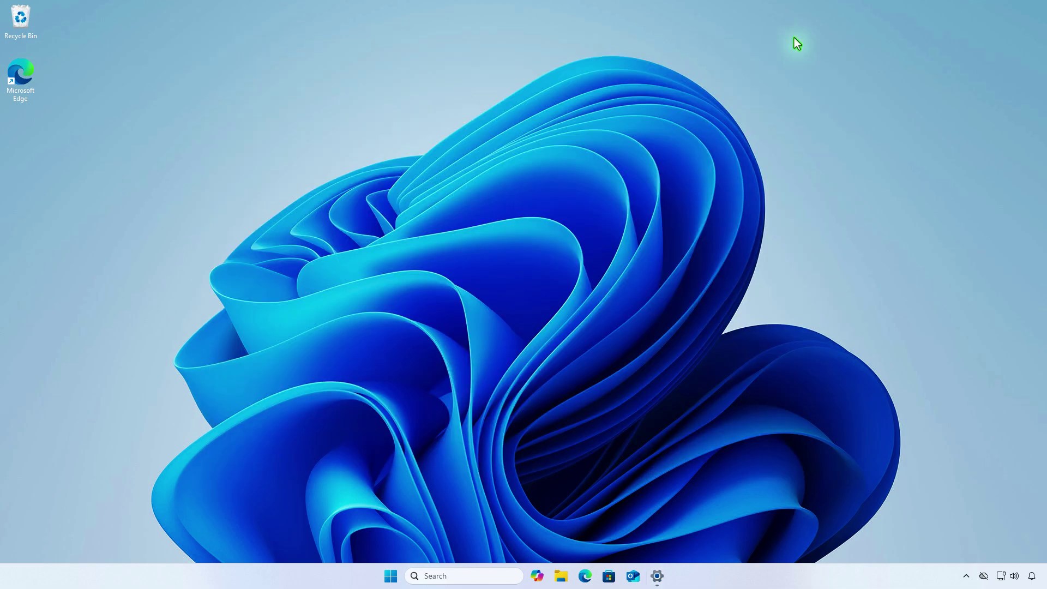
right_click(384, 225)
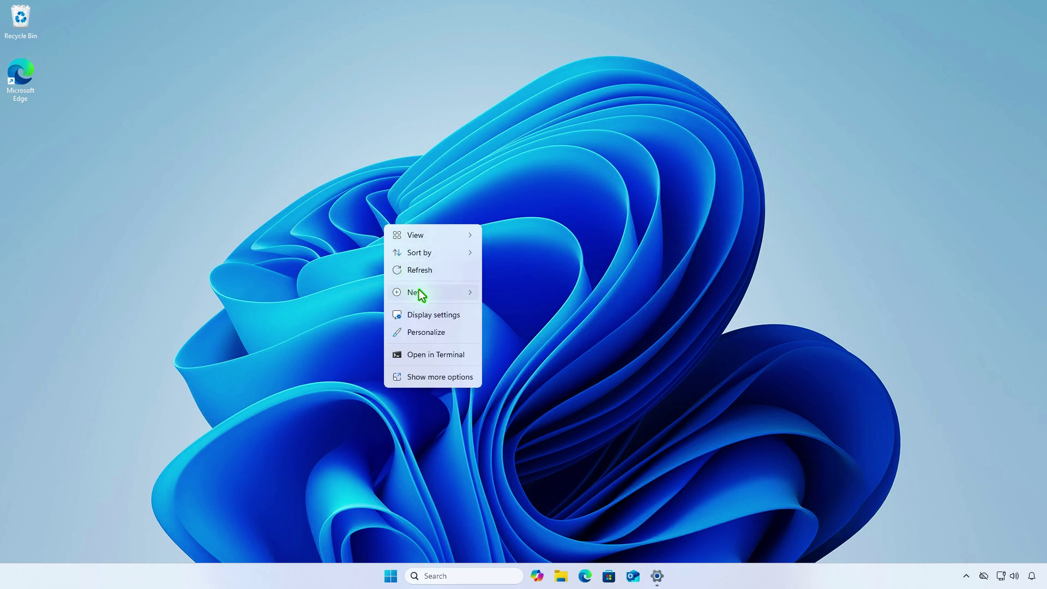
mouse_move(419, 290)
left_click(562, 346)
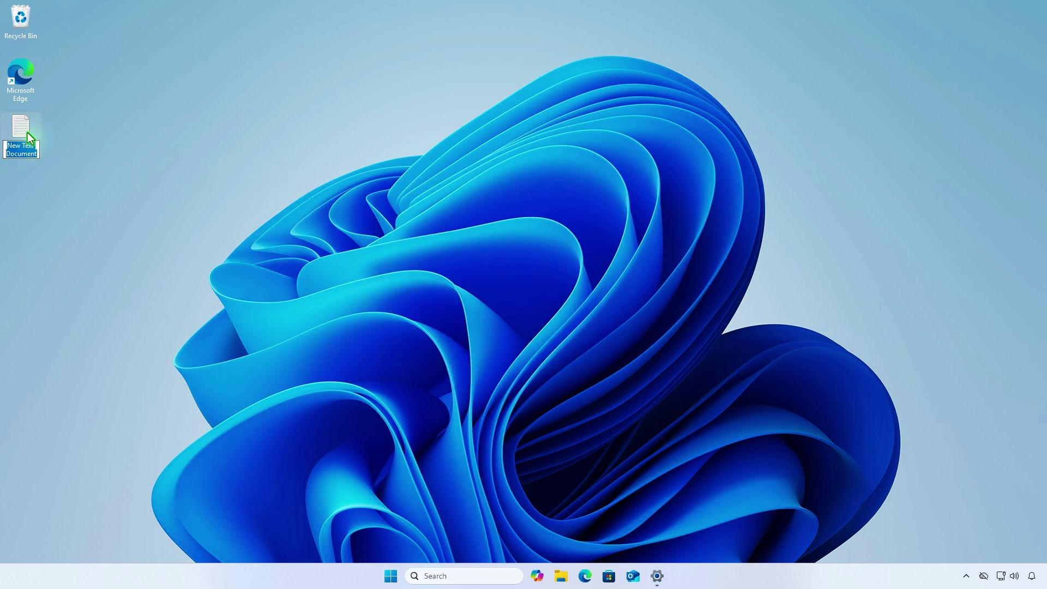
double_click(25, 129)
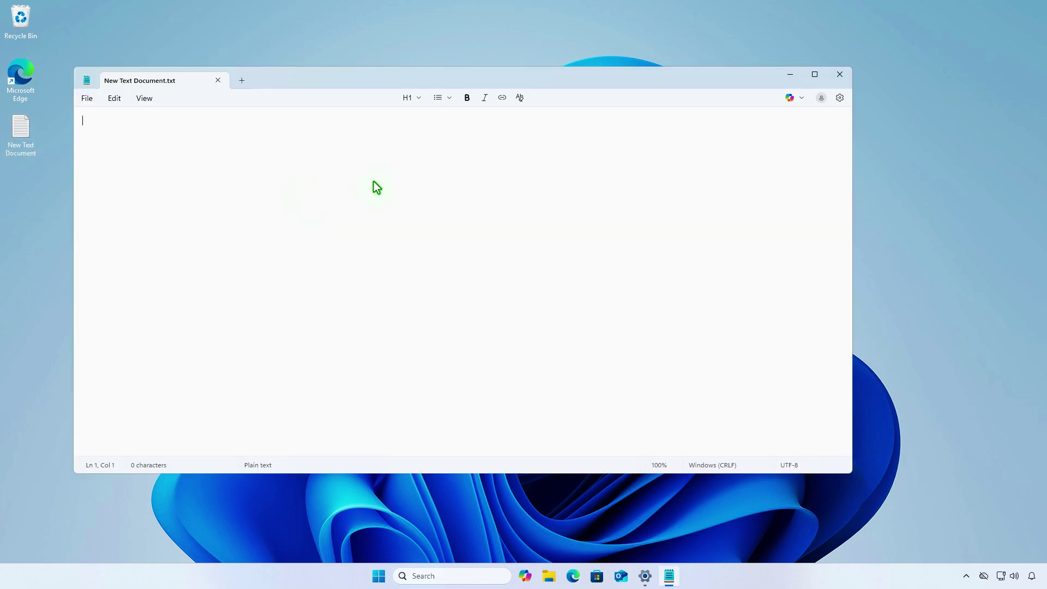
- Write a script that stops bits, wuauserv, msiserver, cryptsvc and appidsvc, renames SoftwareDistribution and catroot2, resets winsock, runs dism and Sfc /ScanNow, and restarts the services
type("SC config trustedinstaller start=auto net stop bits net stop wuauserv net stop msiserver net stop cryptsvc net stop appidsvc Ren %Systemroot%\\SoftwareDistribution SoftwareDistribution.old Ren %Systemroot%\\System32\\catroot2 catroot2.old regsvr32.exe /s atl.dll regsvr32.exe /s urlmon.dll regsvr32.exe /s mshtml.dll netsh winsock reset netsh winsock reset proxy rundll32.exe pnpclean.dll,RunDLL_PnpClean /DRIVERS /MAXCLEAN dism /Online /Cleanup-image /ScanHealth dism /Online /Cleanup-image /CheckHealth dism /Online /Cleanup-image /RestoreHealth dism /Online /Cleanup-image /StartComponentCleanup Sfc /ScanNow net start bits net start wuauserv net start msiserver net start cryptsvc net start appidsvc")
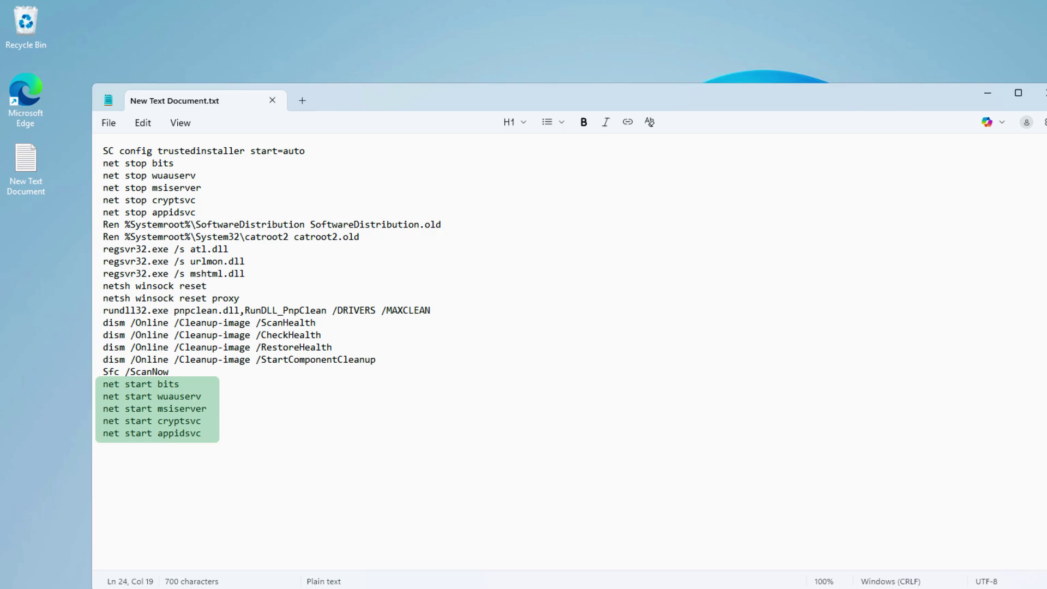
- Save the script to the desktop as update.bat with the file type set to All files
left_click(109, 123)
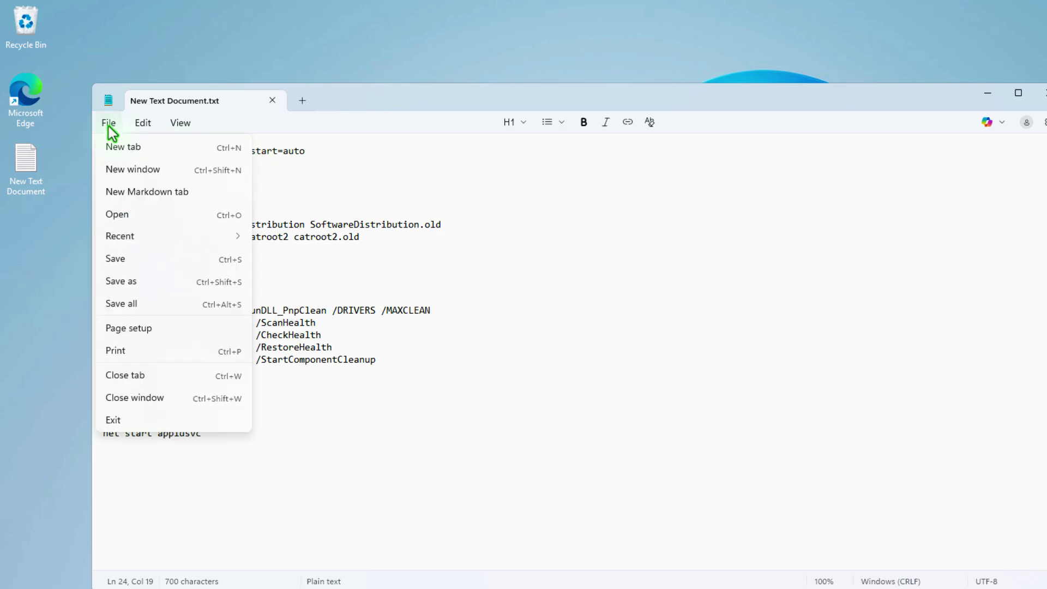
left_click(139, 289)
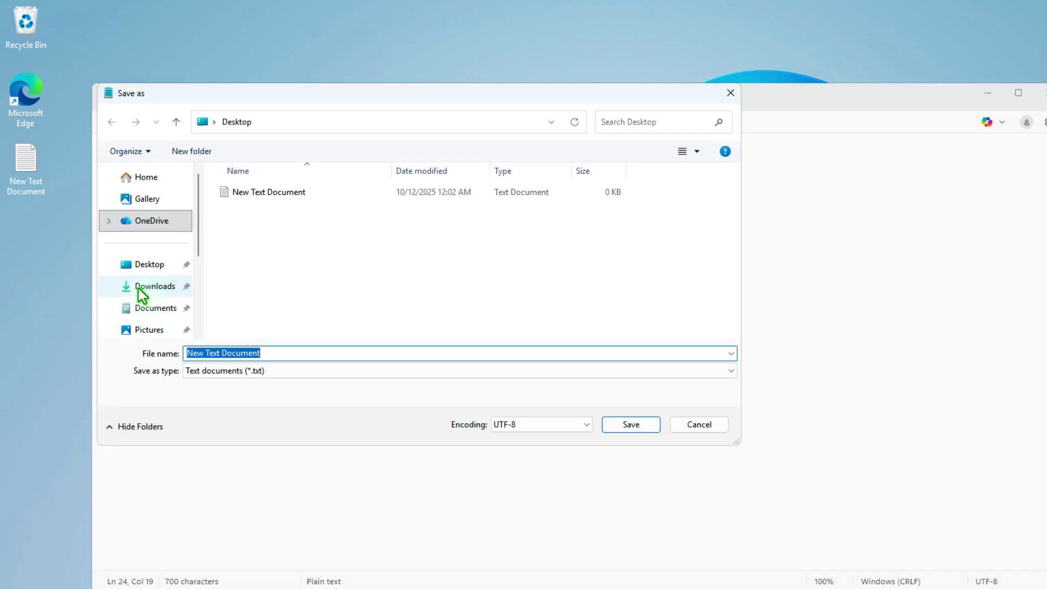
left_click(283, 371)
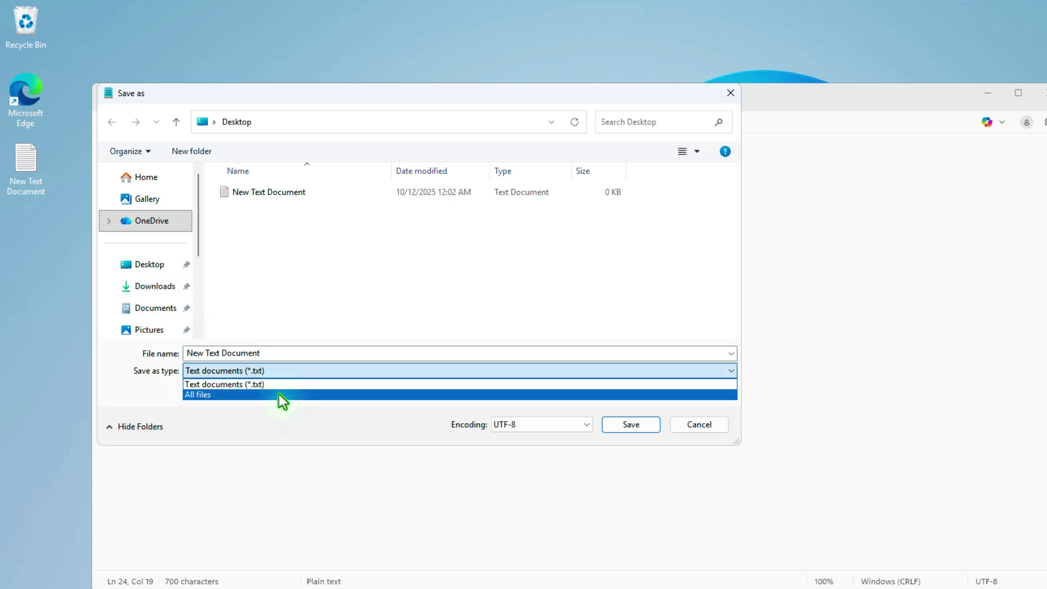
key("Escape")
key("Down")
left_click(276, 356)
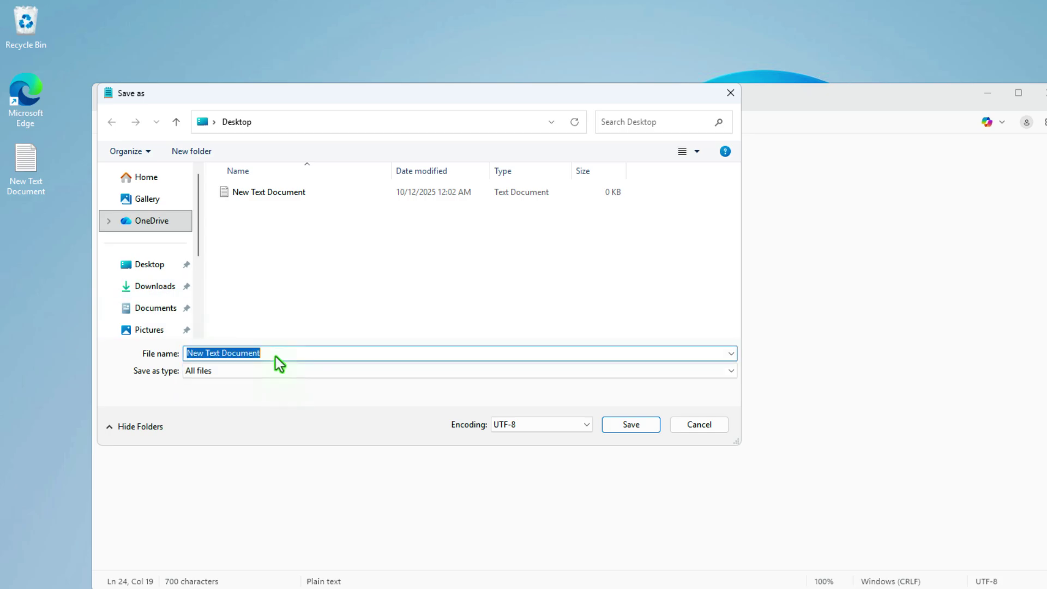
type("update")
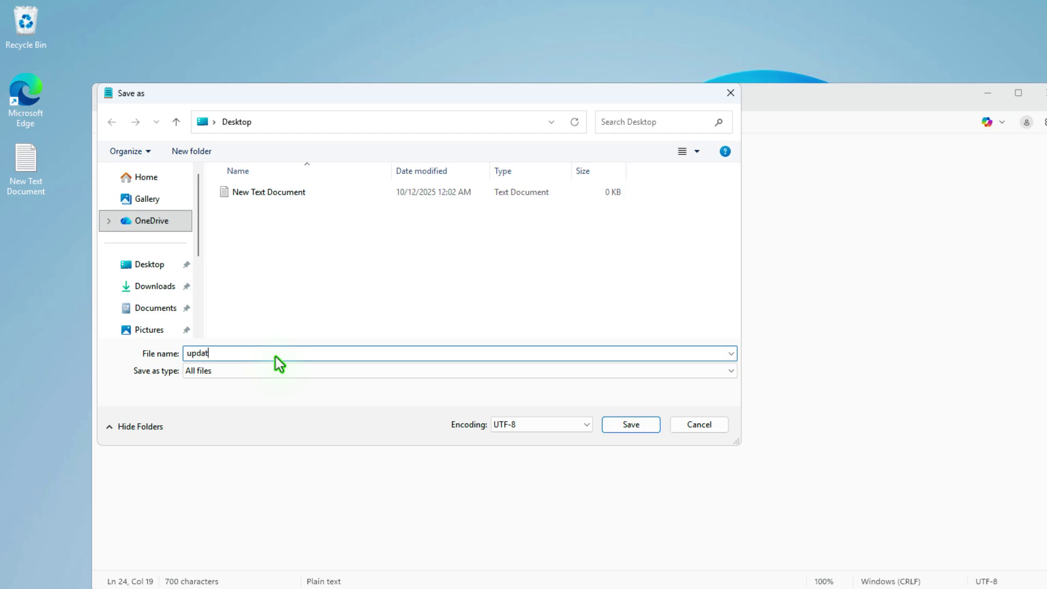
type(".bat")
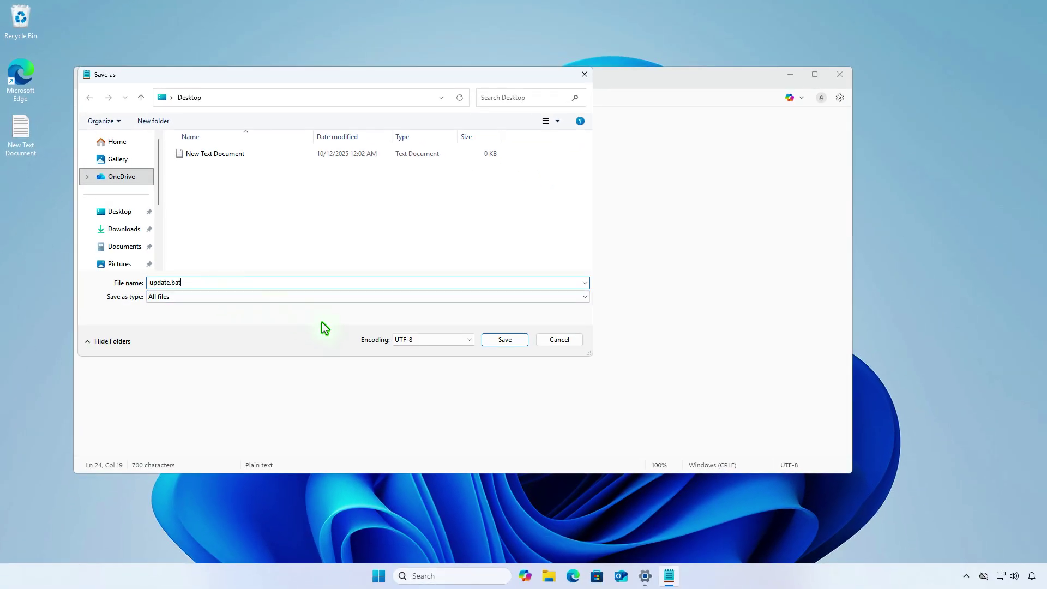
left_click(515, 344)
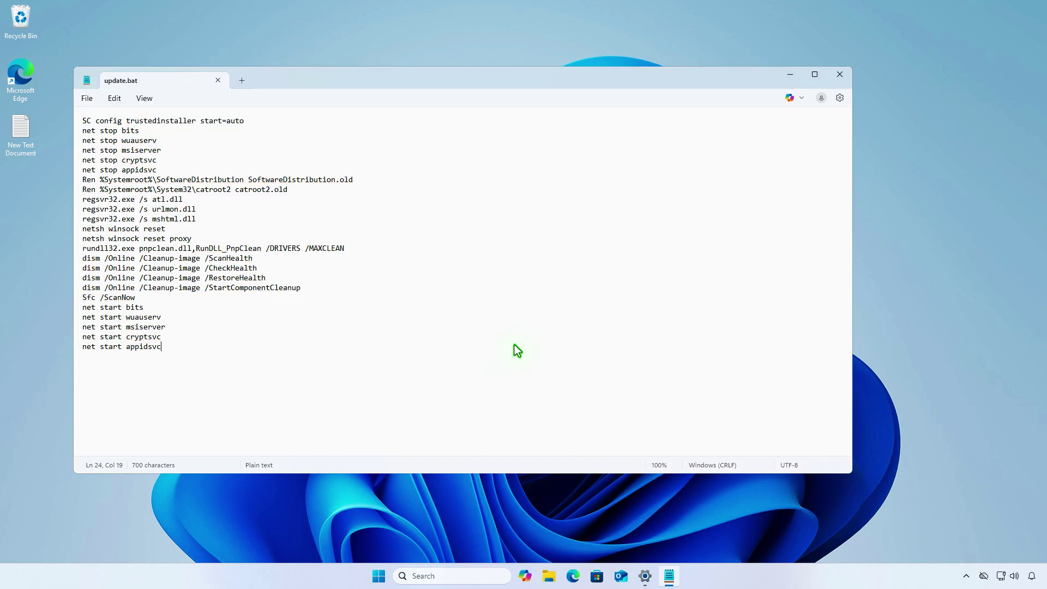
- Close the saved script and delete the original New Text Document from the desktop
left_click(220, 84)
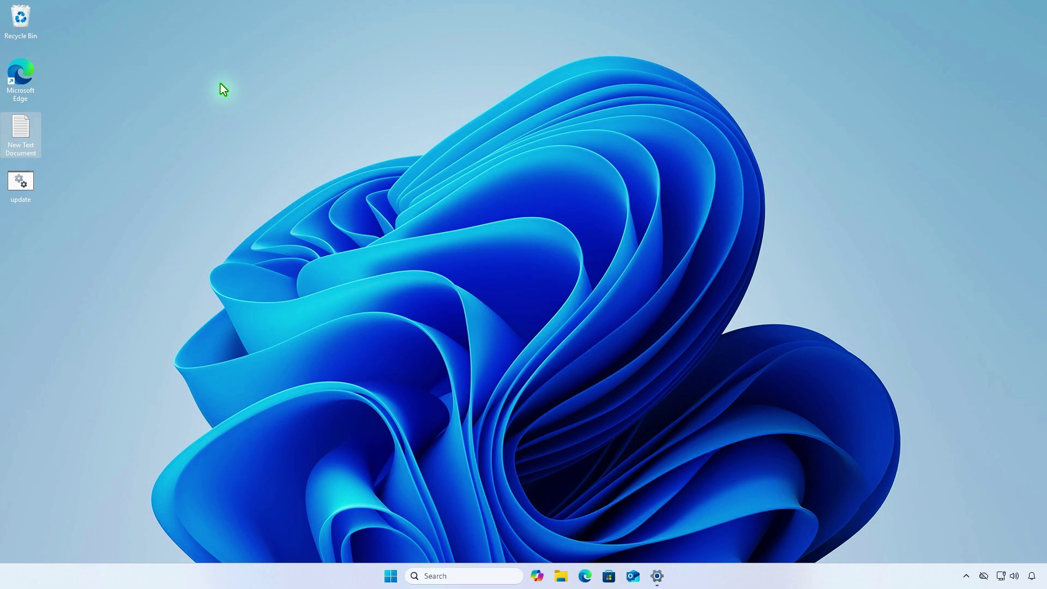
key("Delete")
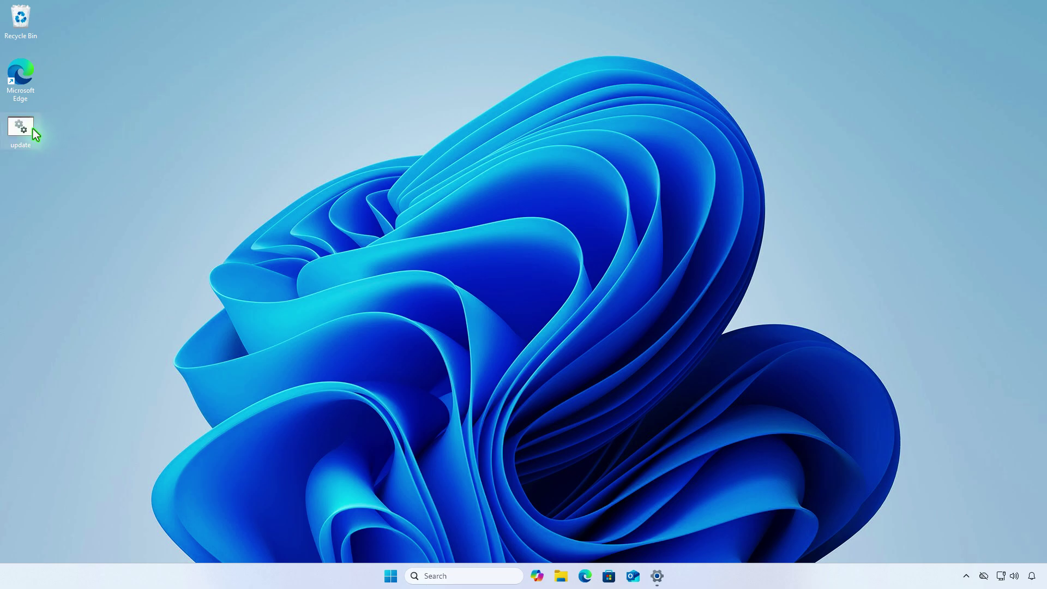
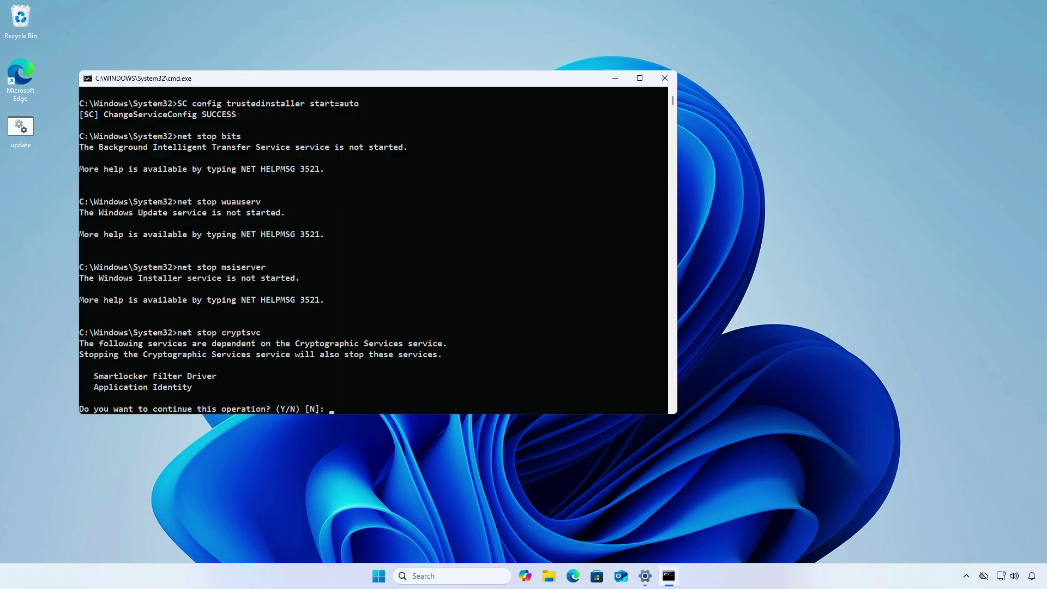
- Run the update batch file with administrator rights and answer its prompt about stopping Cryptographic Services
key("Return")
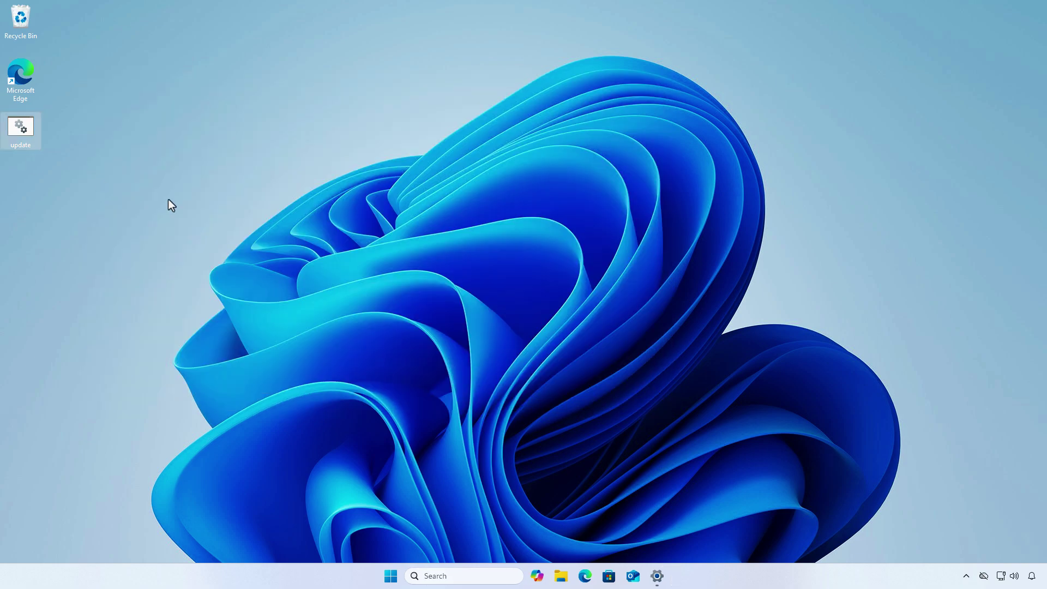
left_click(168, 200)
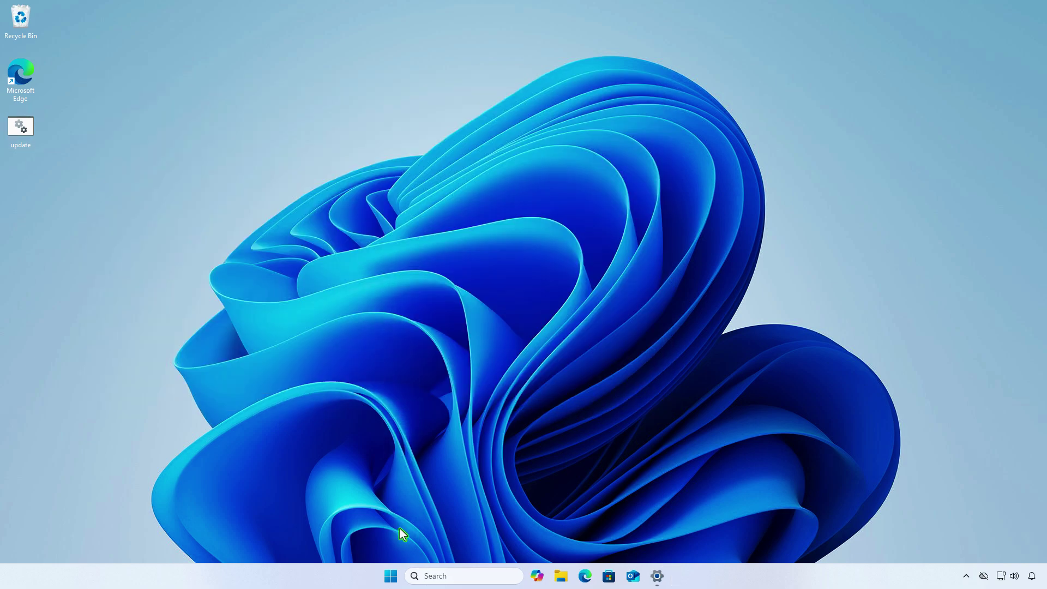
- Restart the computer
left_click(391, 577)
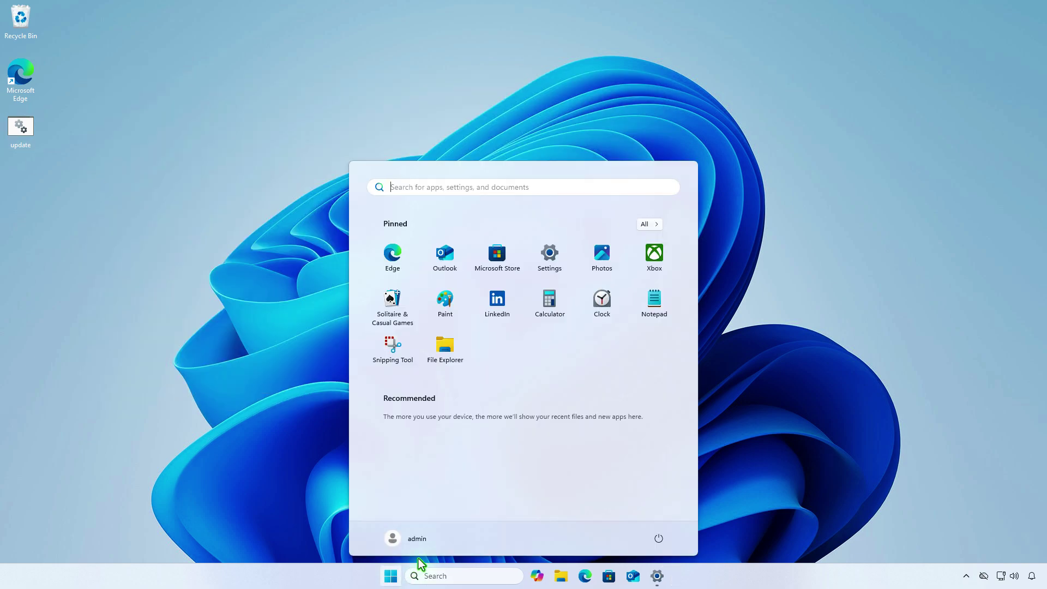
left_click(658, 540)
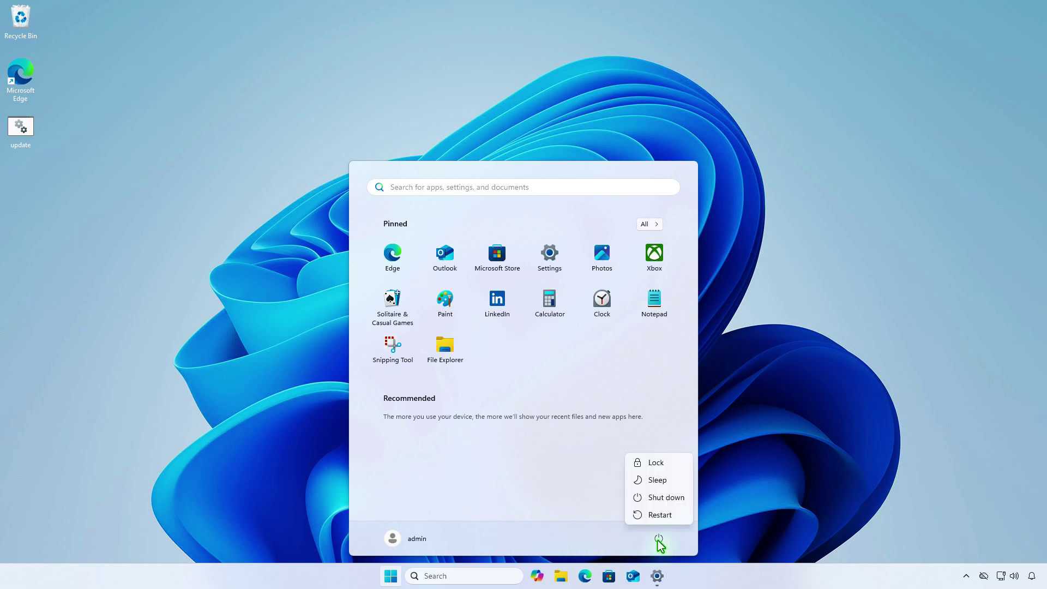
left_click(673, 518)
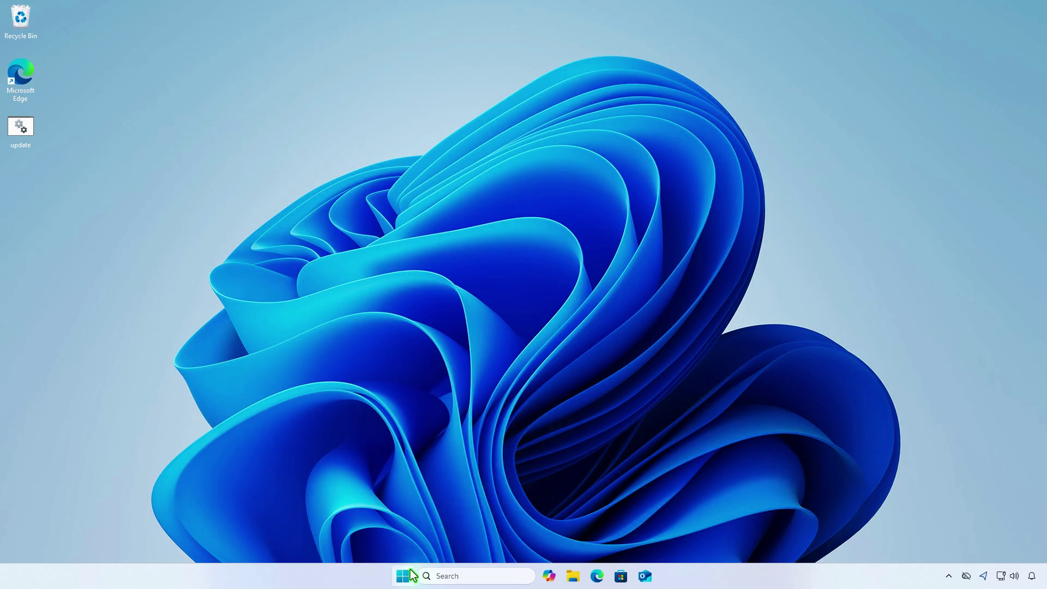
- Open Windows Update in Settings and retry the failed 2025-09 Cumulative Update Preview KB5065789
left_click(402, 576)
left_click(545, 263)
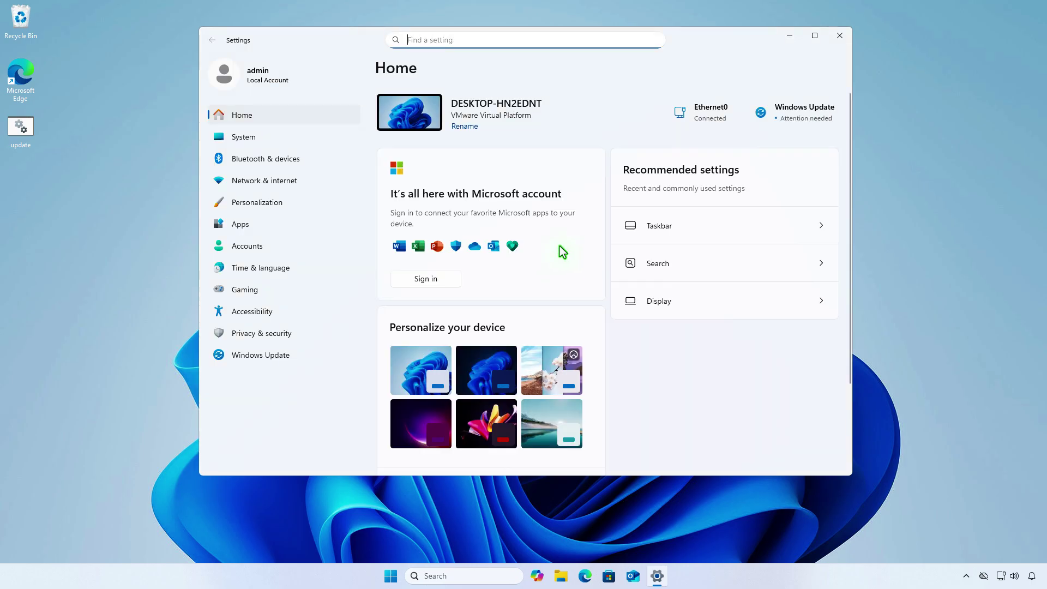
left_click(789, 119)
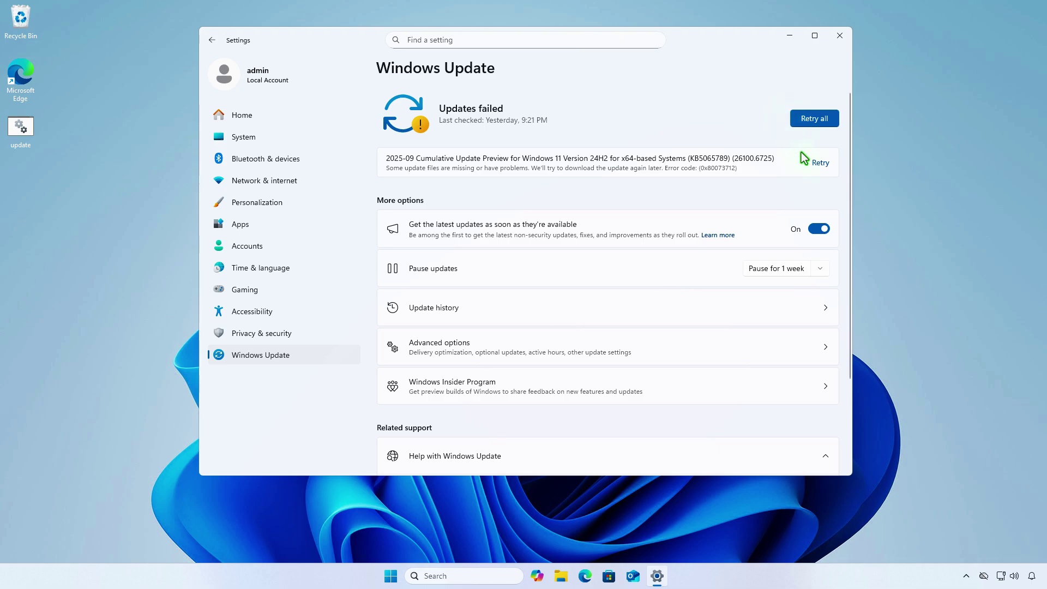
left_click(817, 165)
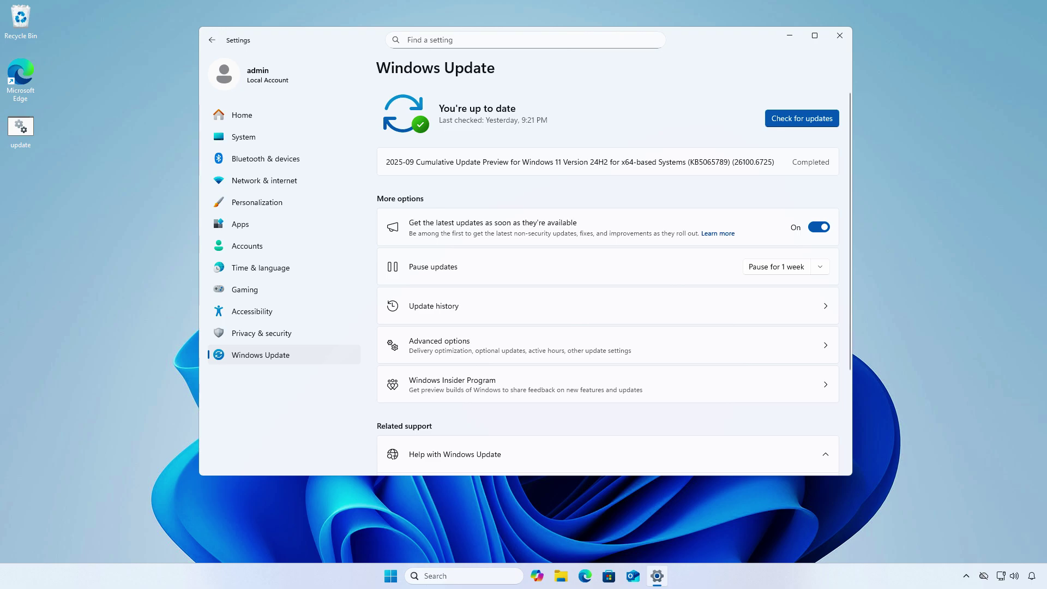
- Turn on Show time in Notification Center in the Date & time settings
left_click(334, 271)
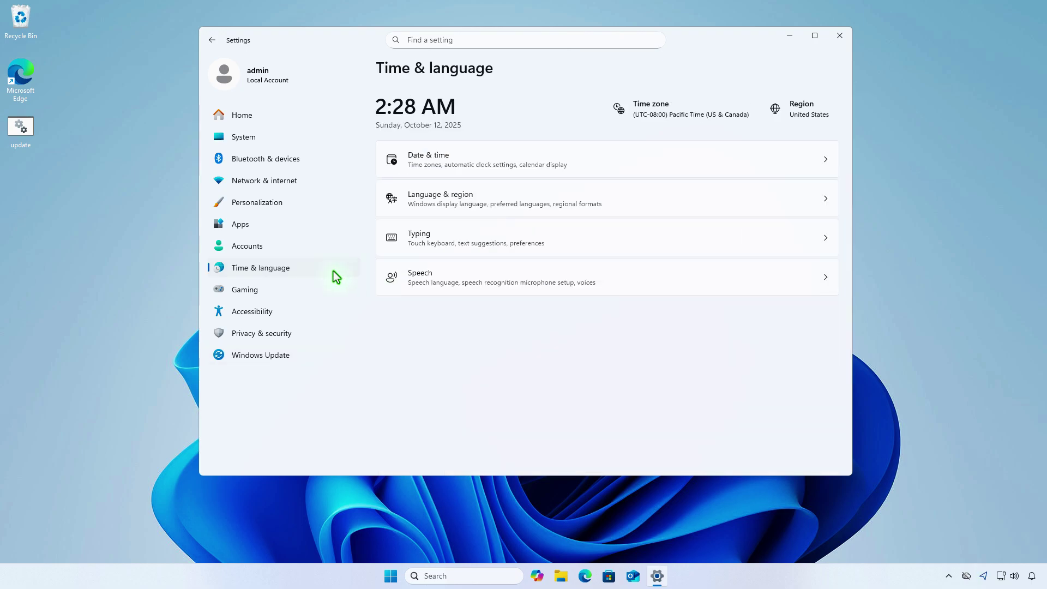
left_click(600, 160)
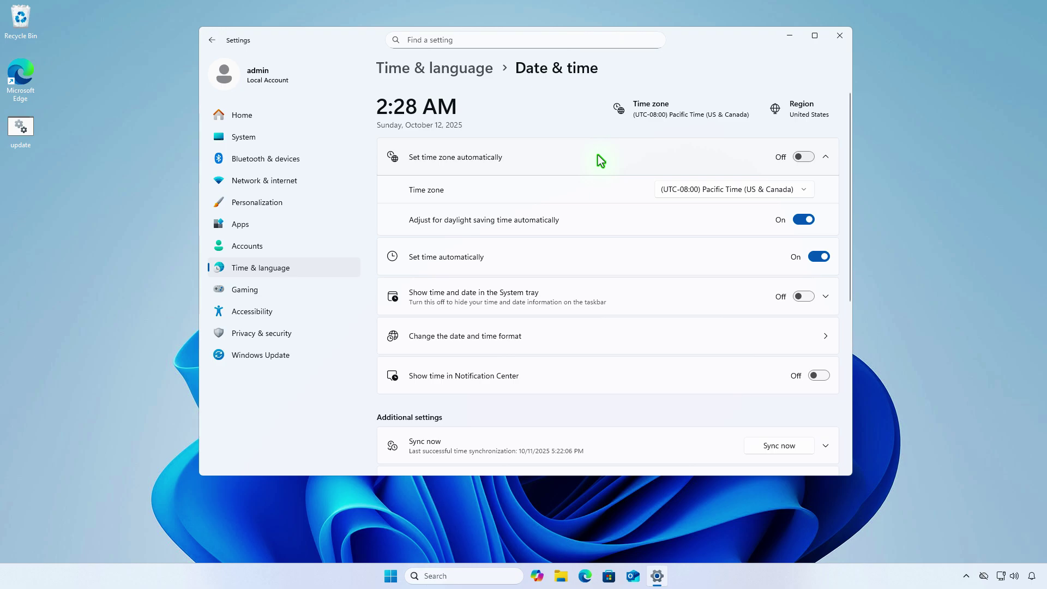
left_click(819, 376)
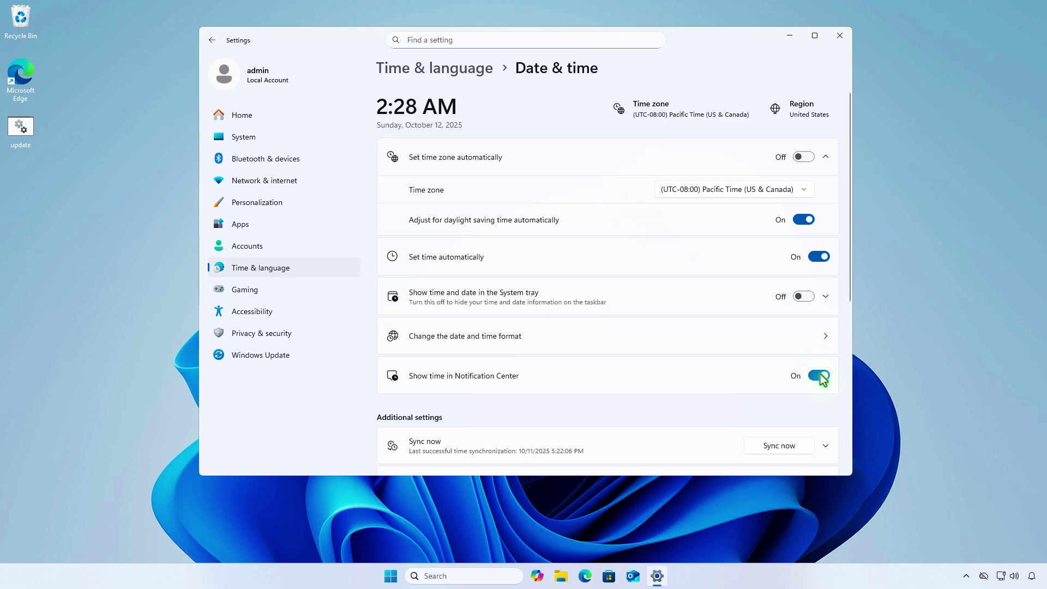
- Minimize Settings and check the clock shown in the notification center
left_click(790, 38)
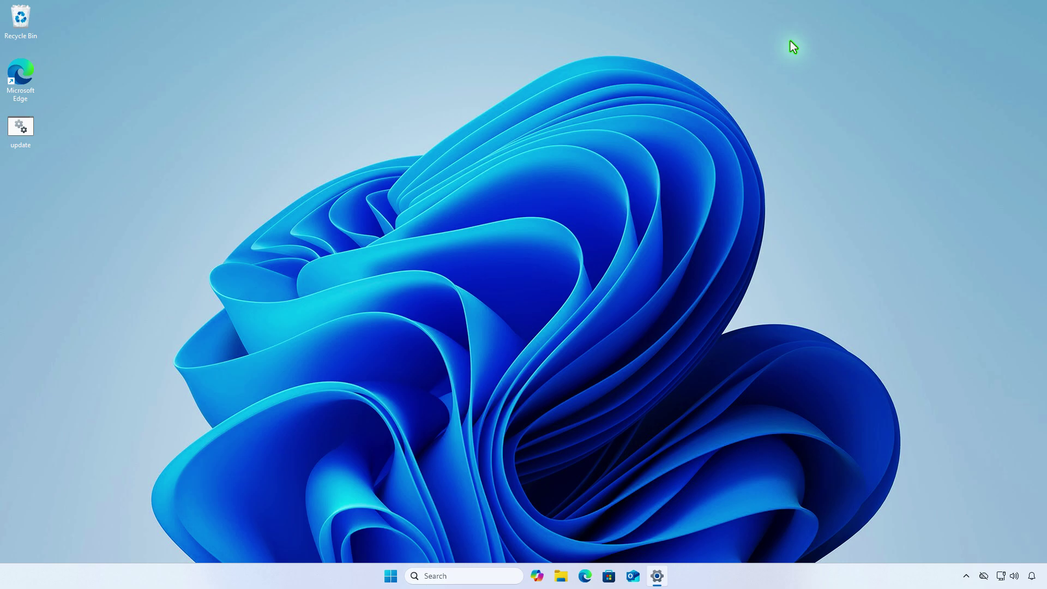
left_click(1031, 578)
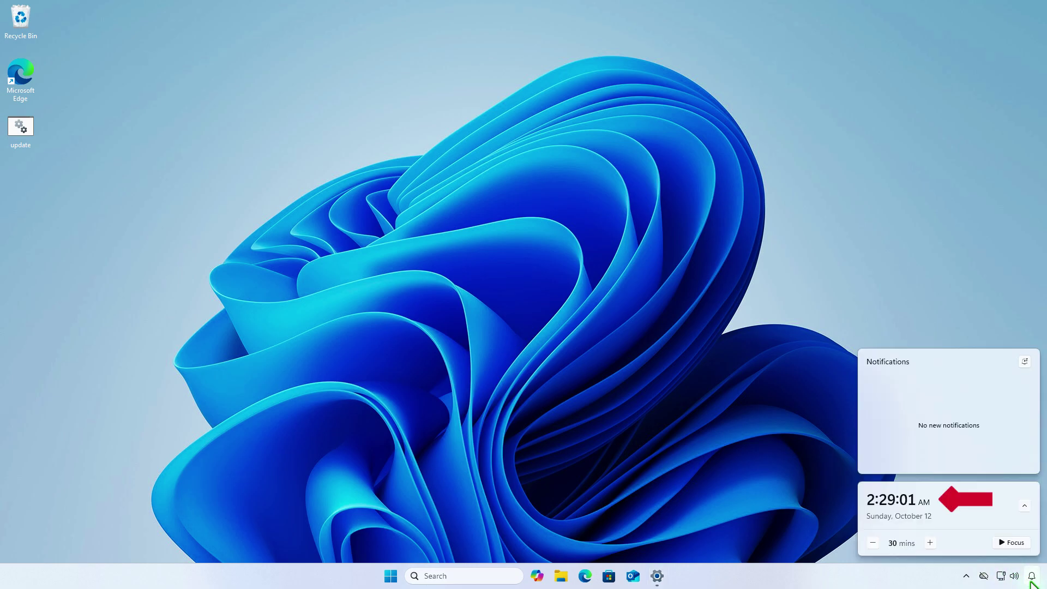
left_click(636, 505)
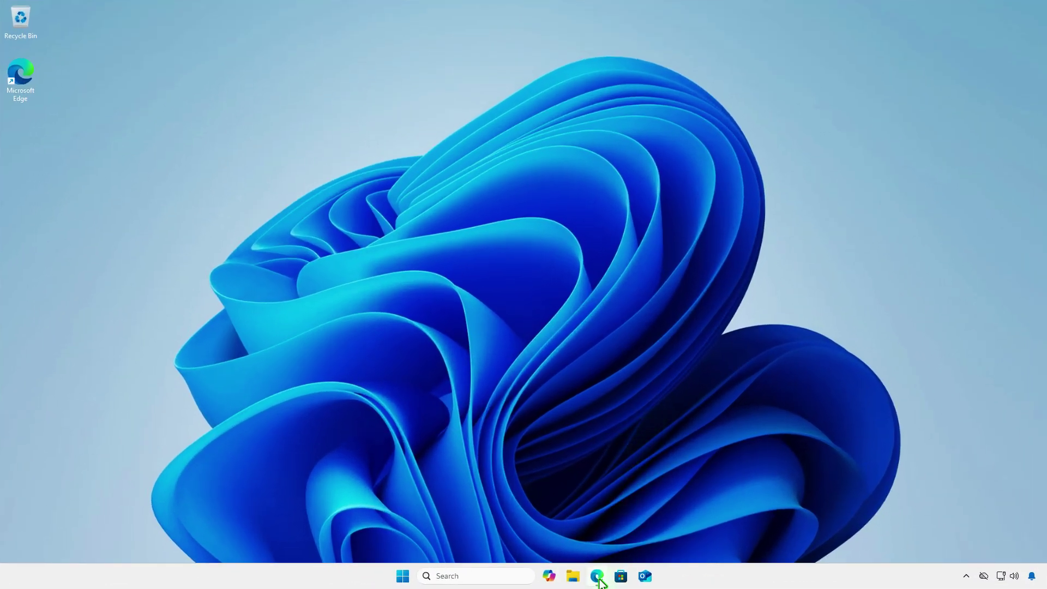
- Switch to Microsoft Edge and search the Microsoft Update Catalog for KB5065789
left_click(597, 577)
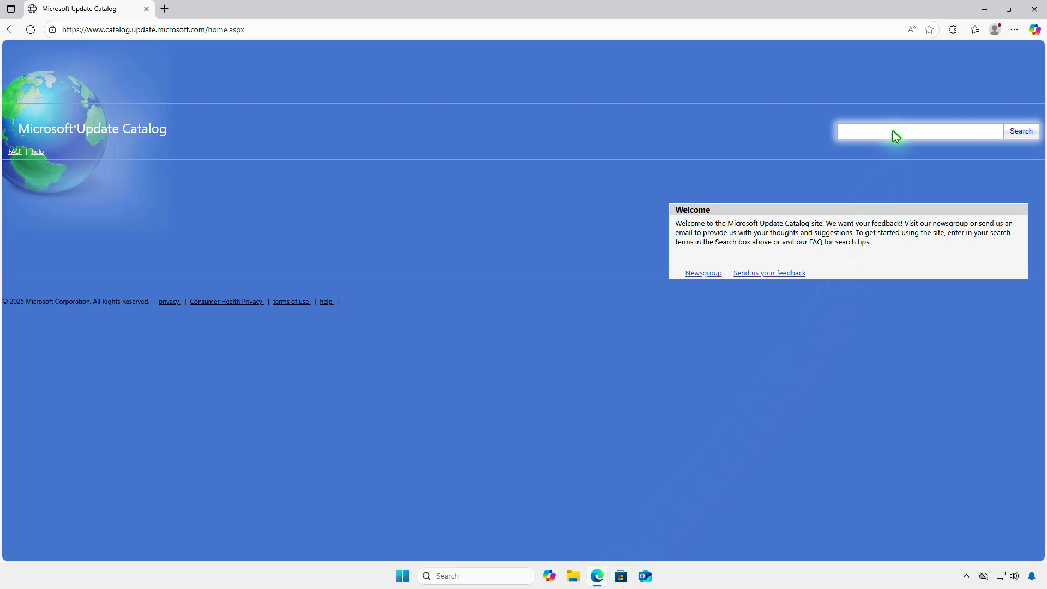
type("KB5065789")
key("Return")
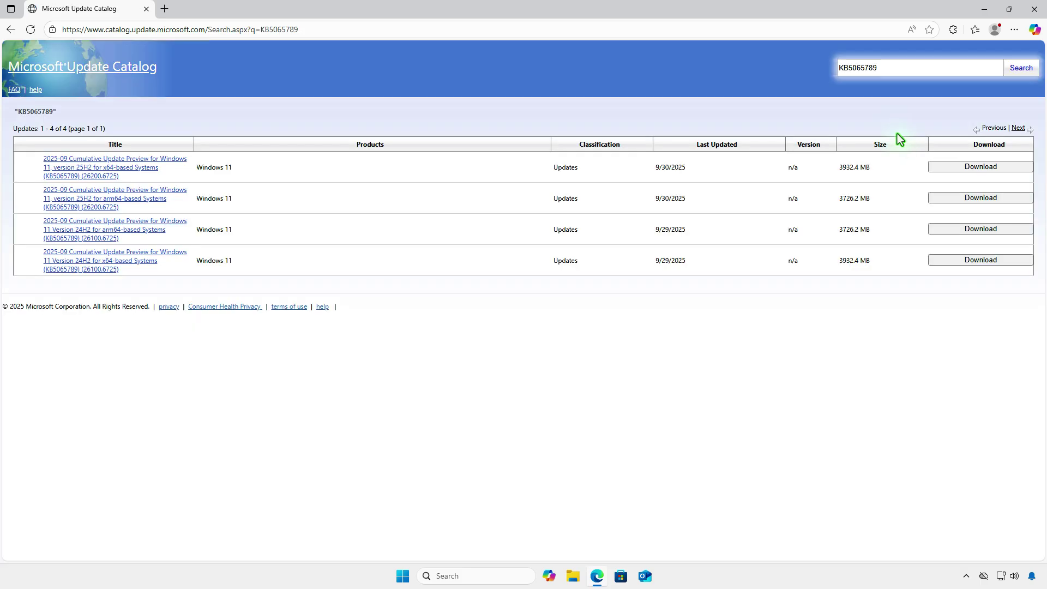
- Download both .msu files, kb5043080 and kb5065789, of the Windows 11 Version 24H2 update for x64-based systems
left_click(954, 262)
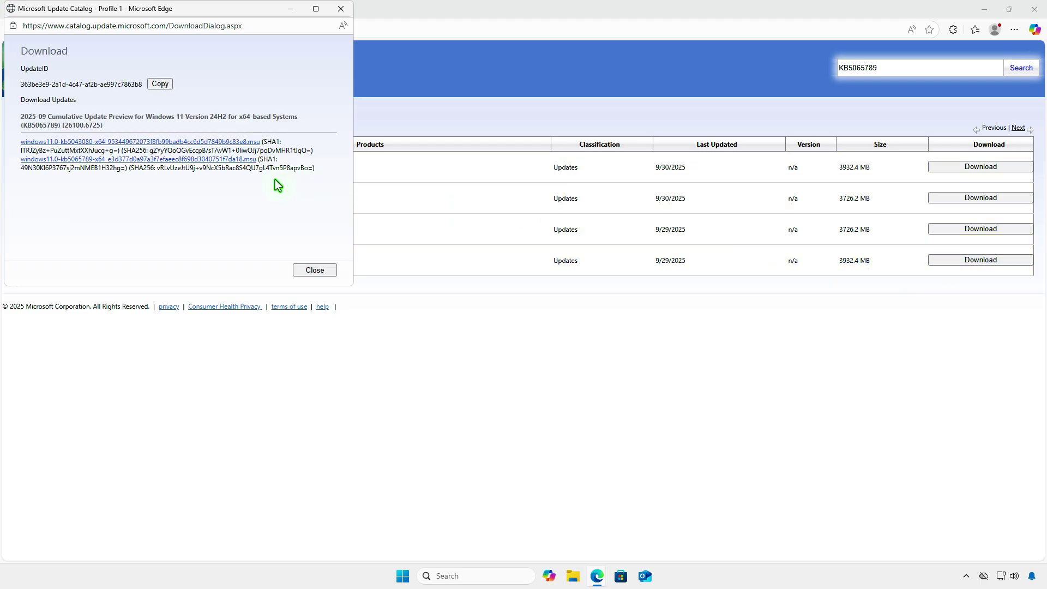
left_click(248, 141)
left_click(249, 159)
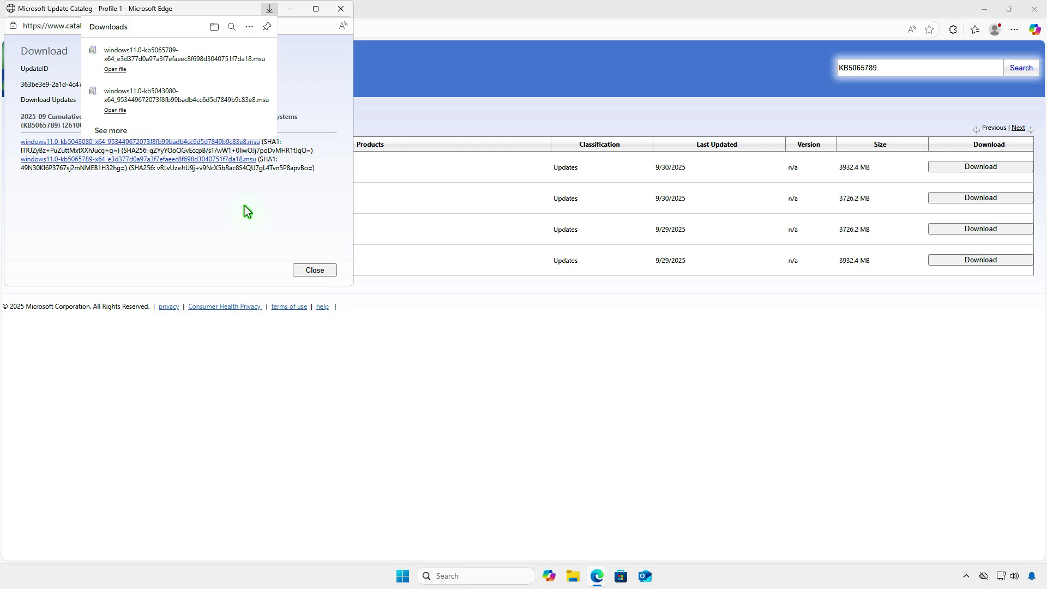
- Open the folder containing the downloaded update files in File Explorer and minimize the browser
left_click(214, 27)
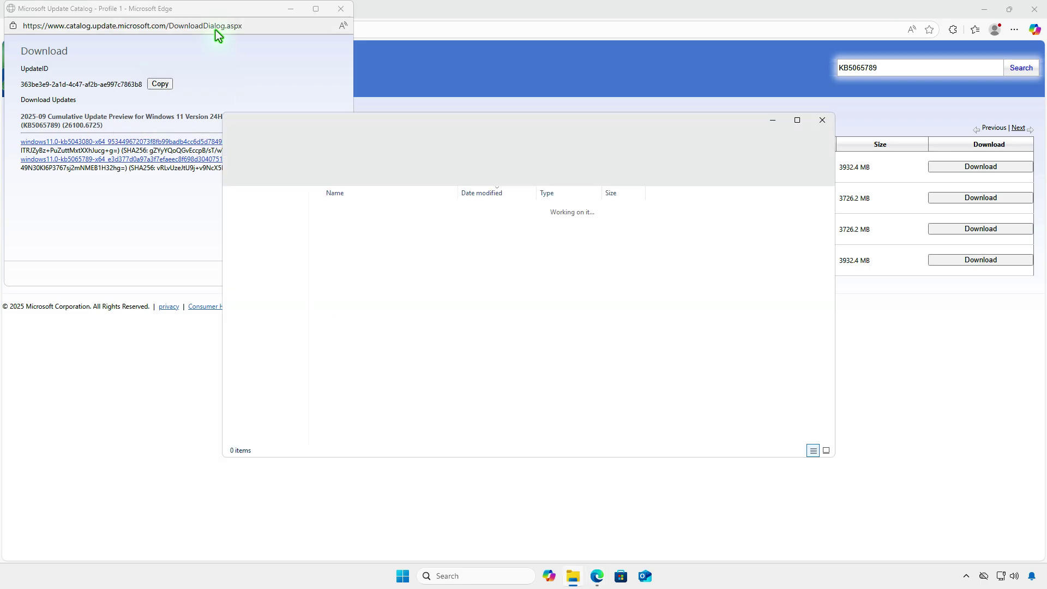
left_click(984, 9)
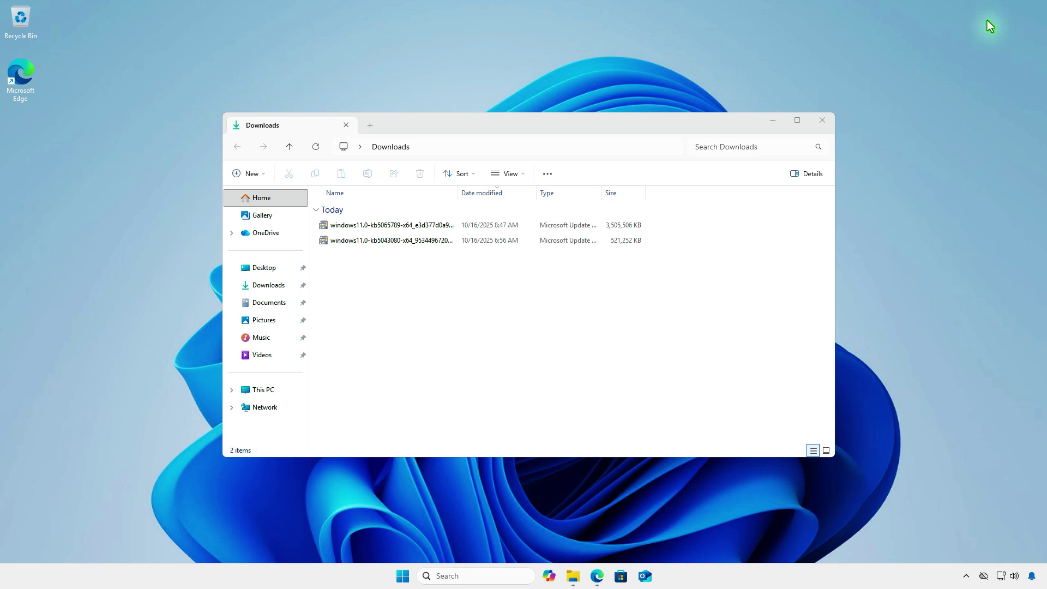
- Try to install the downloaded kb5043080 update package from the Downloads folder
left_click(459, 243)
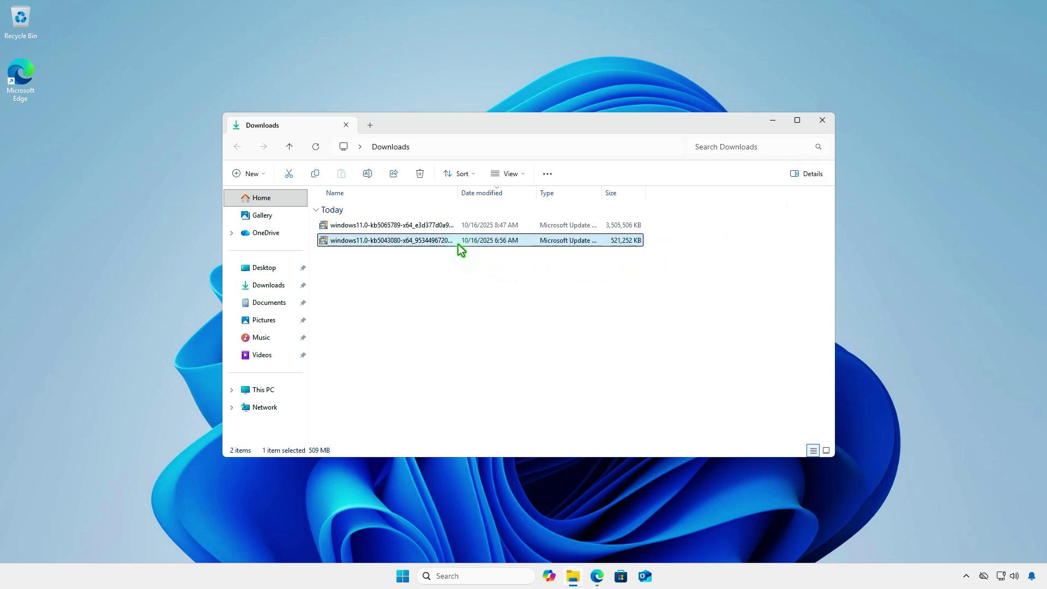
double_click(458, 242)
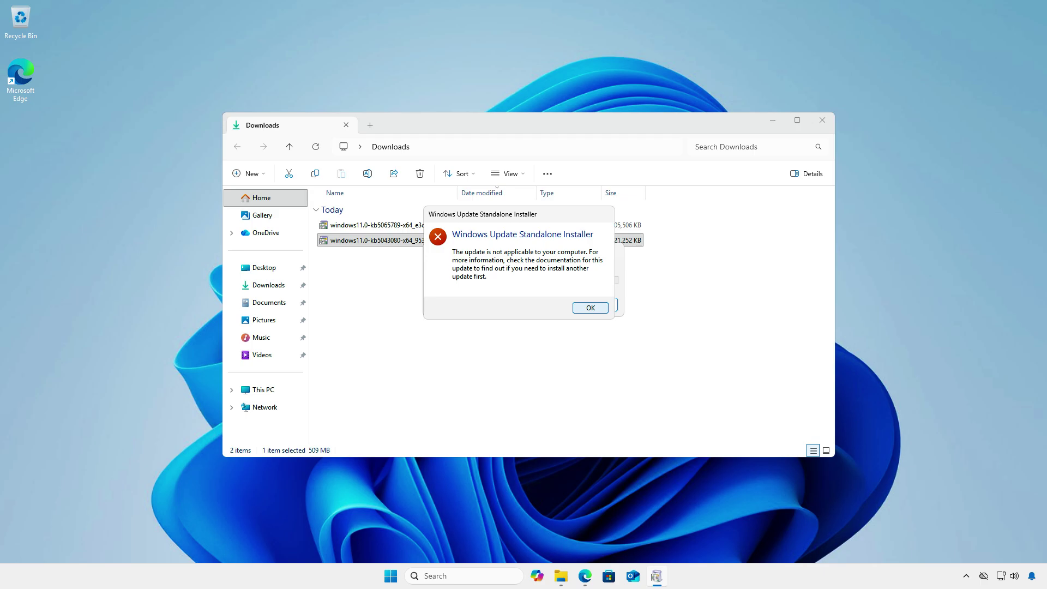
key("Return")
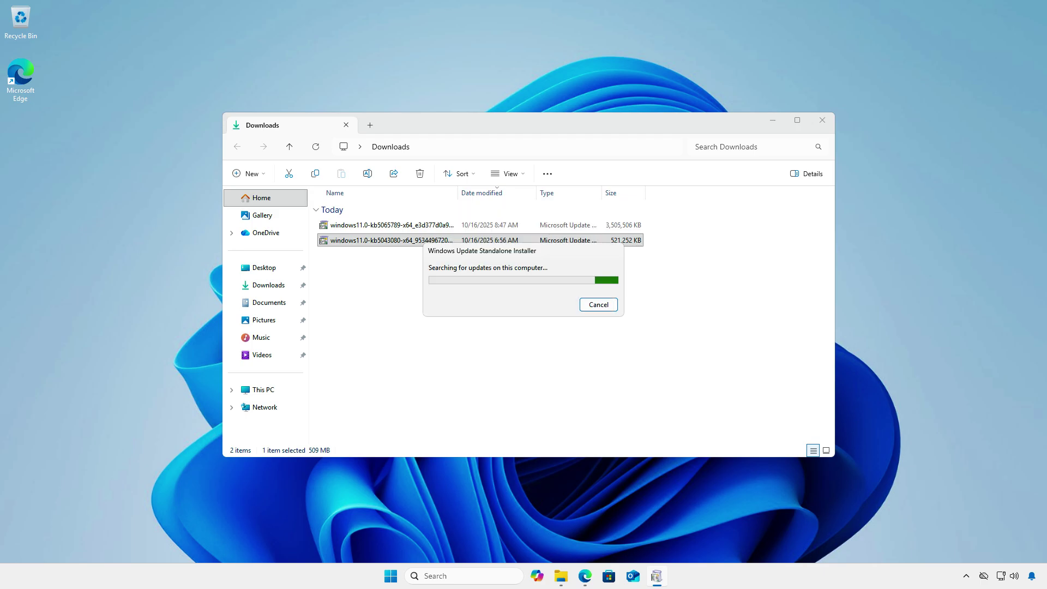
- Install the downloaded kb5065789 update package and restart the computer to apply it
double_click(388, 225)
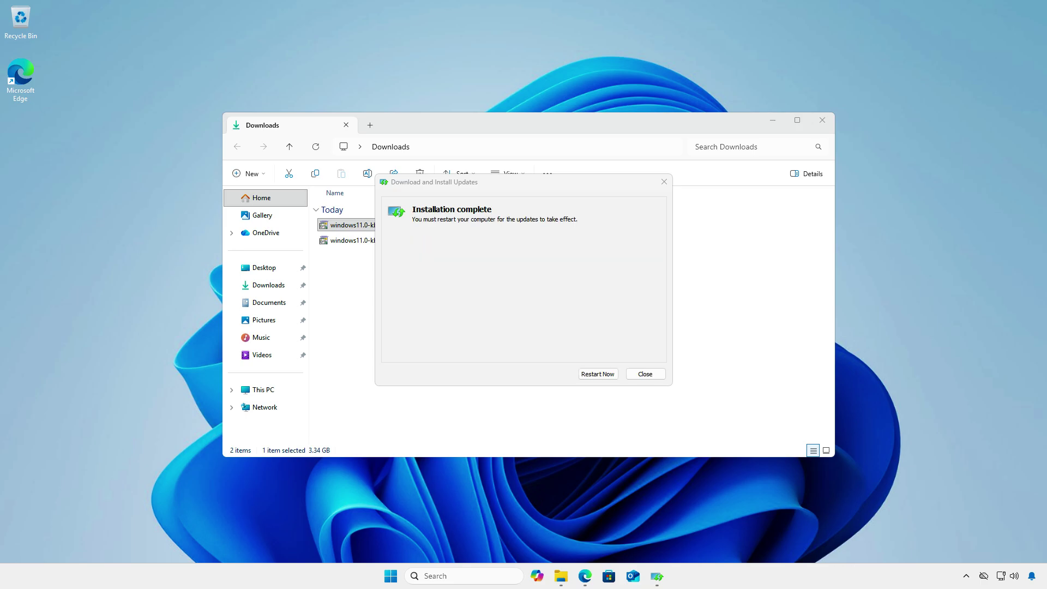
left_click(598, 374)
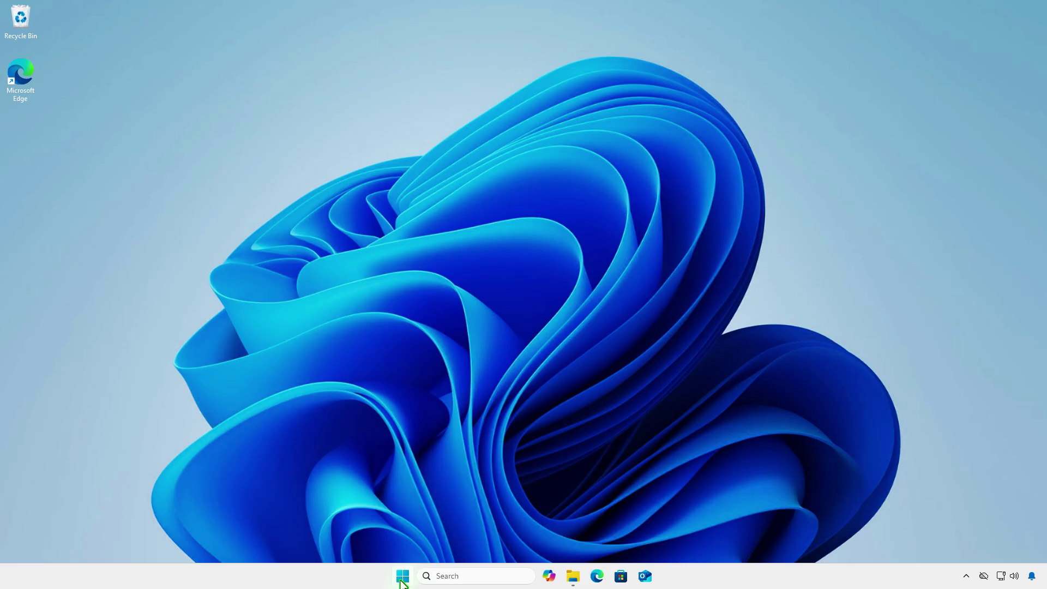
- Check the installed quality updates in the Windows Update history in Settings and open the Uninstall updates page
left_click(403, 575)
left_click(545, 264)
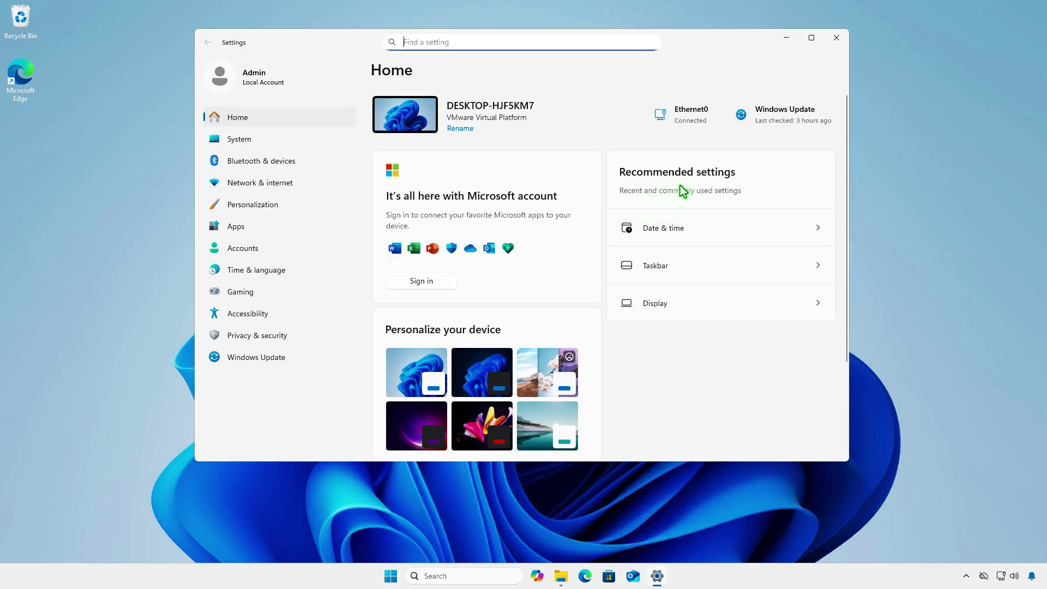
left_click(786, 121)
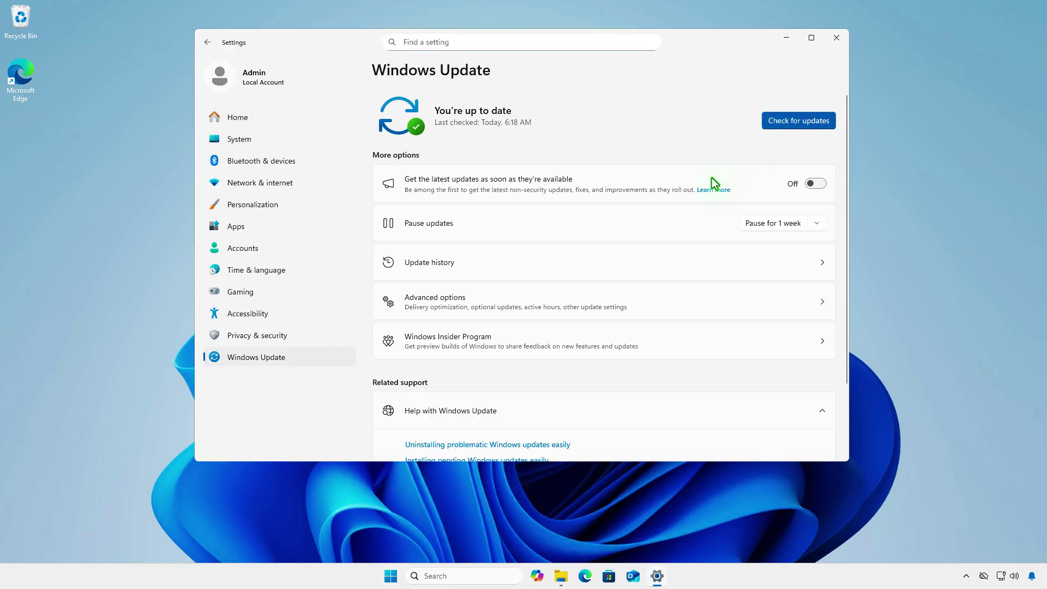
left_click(625, 265)
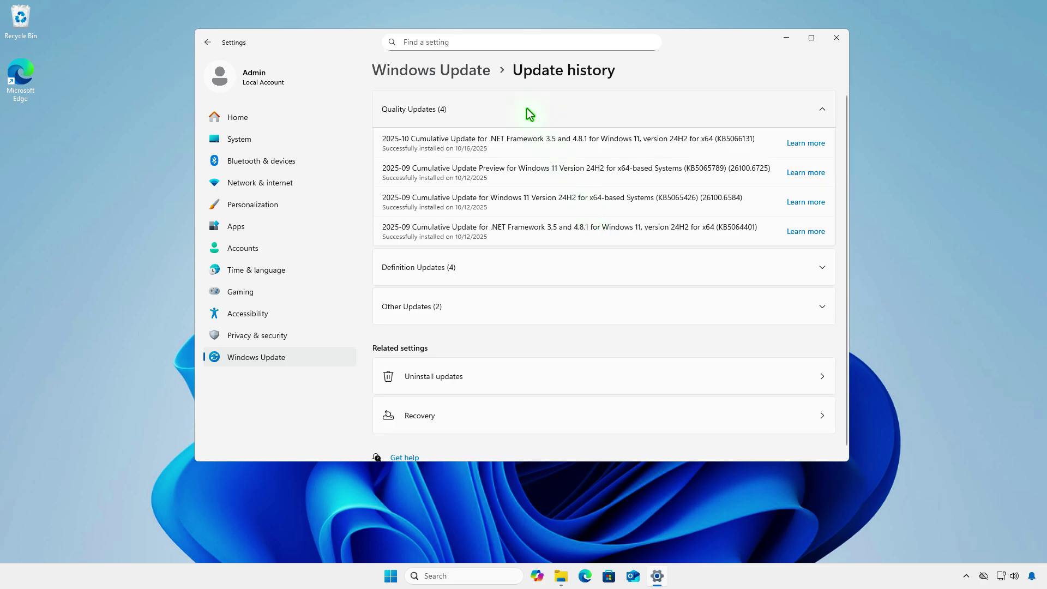
left_click(579, 374)
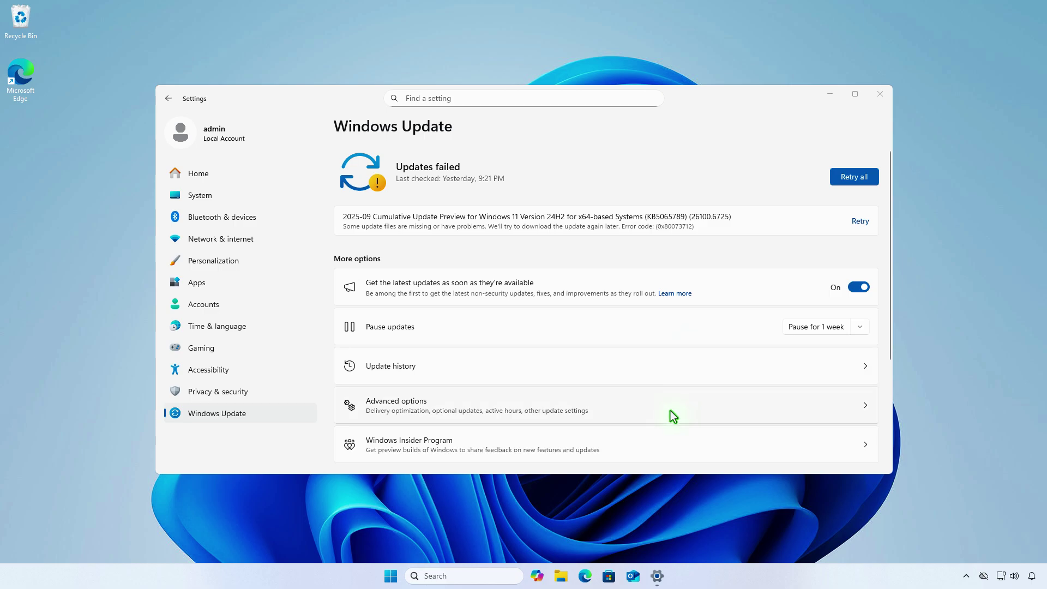
- Start the Windows reinstall from the Recovery settings with Fix problems using Windows Update, leaving the automatic restart option off
left_click(671, 415)
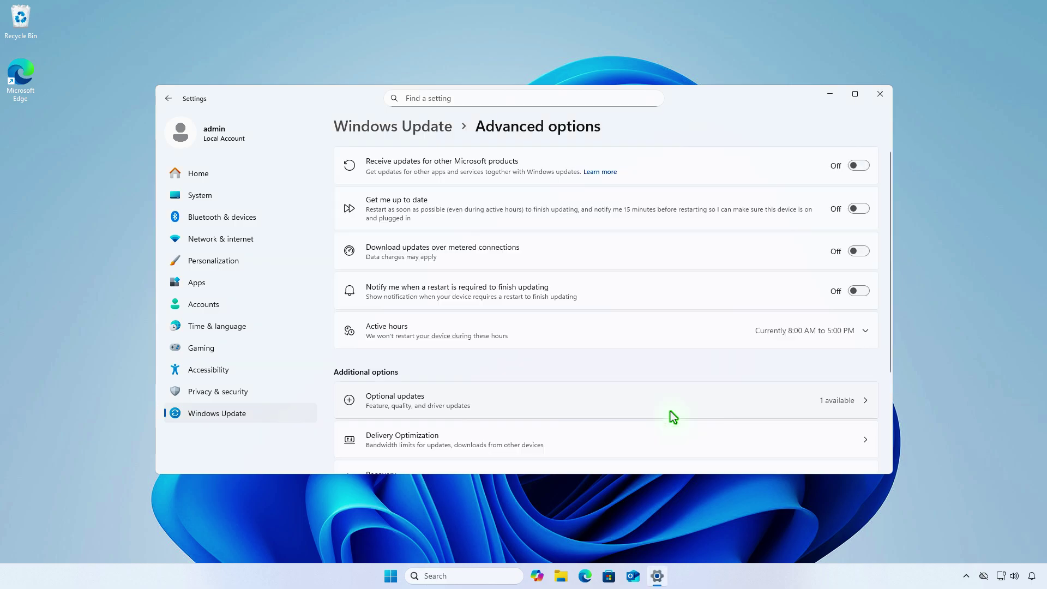
scroll(670, 415, "down", 3)
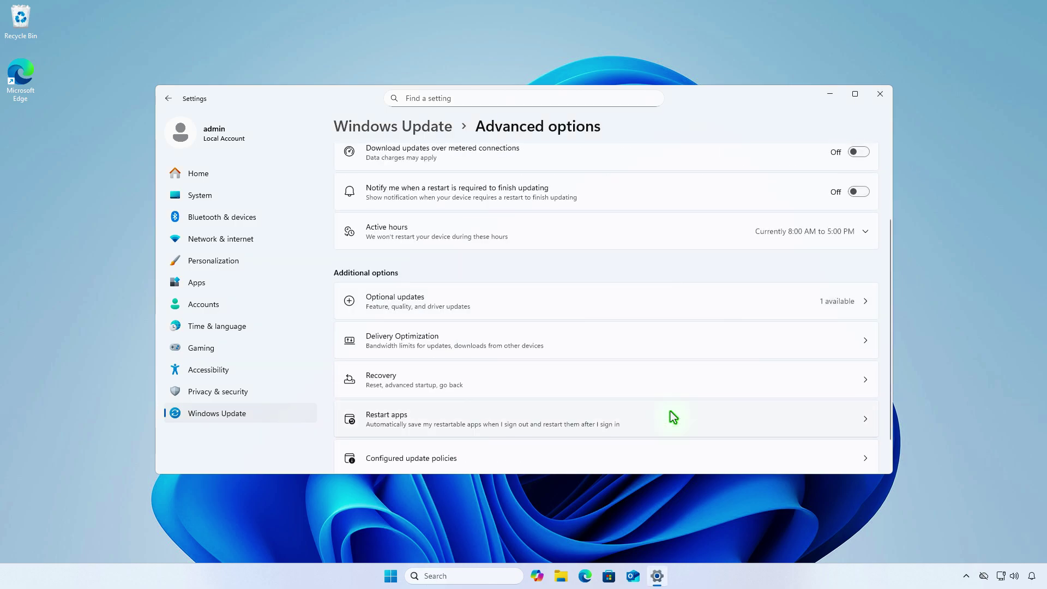
left_click(518, 389)
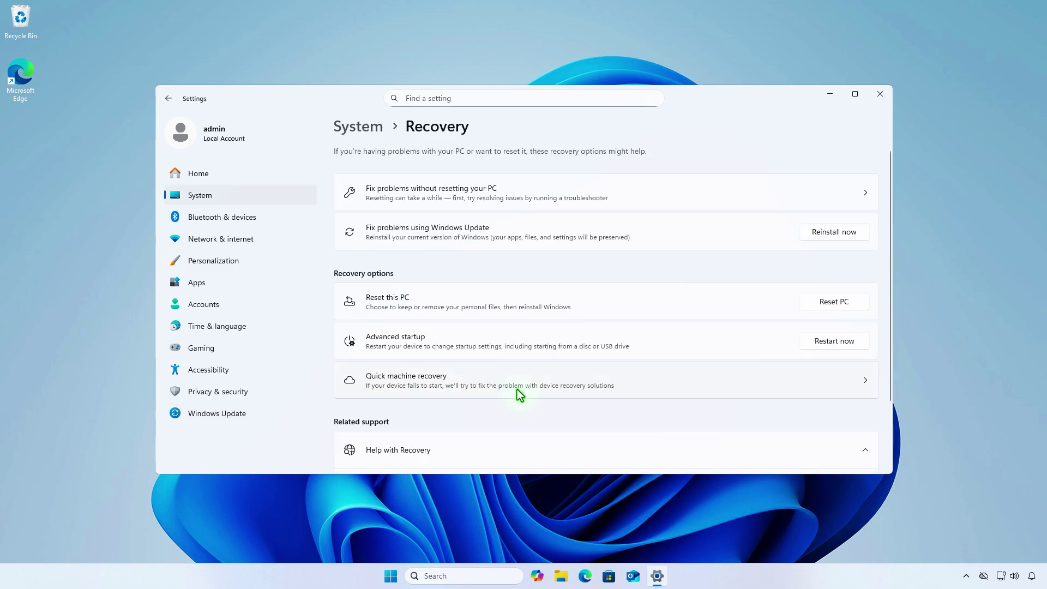
left_click(846, 237)
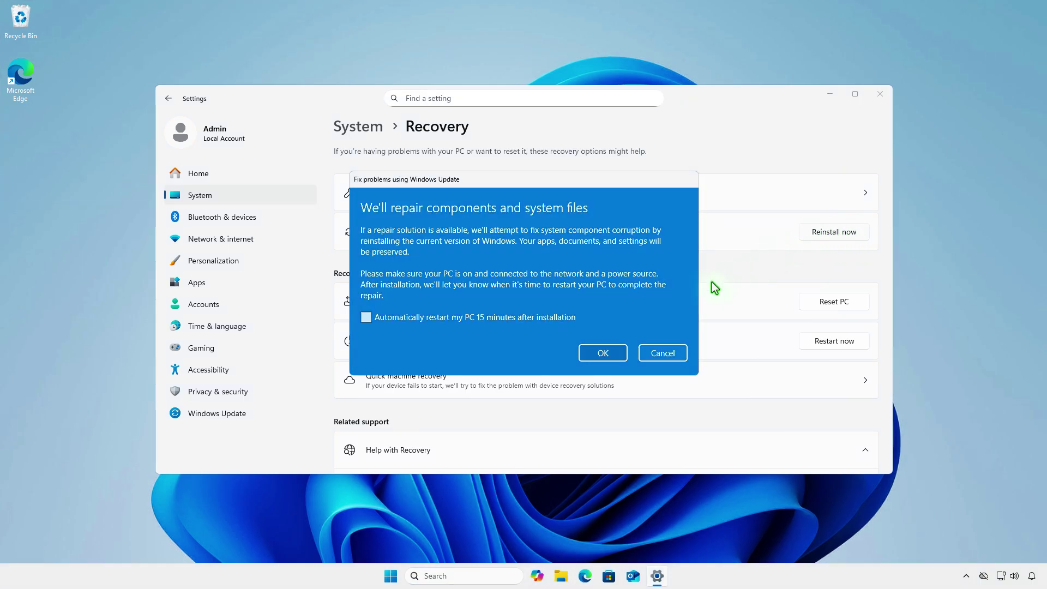
left_click(625, 351)
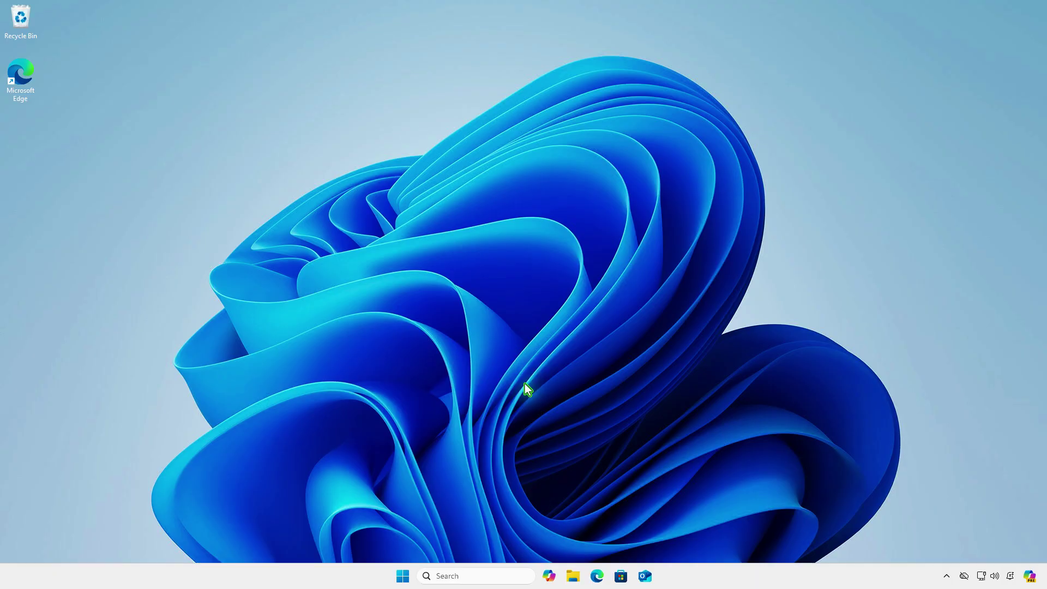
- Open Windows Update in Settings and check for new updates
left_click(404, 578)
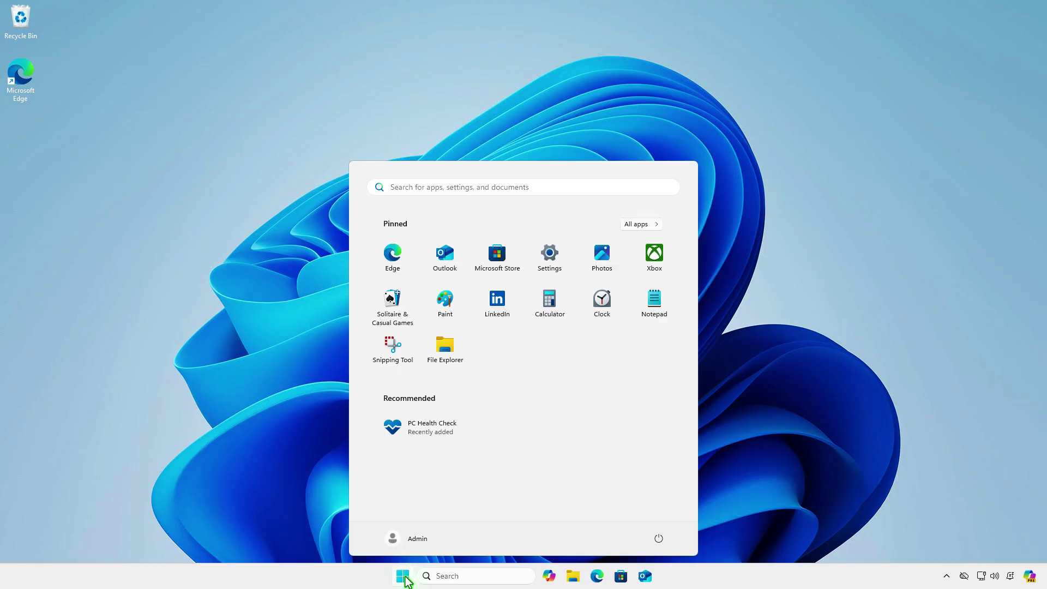
left_click(549, 256)
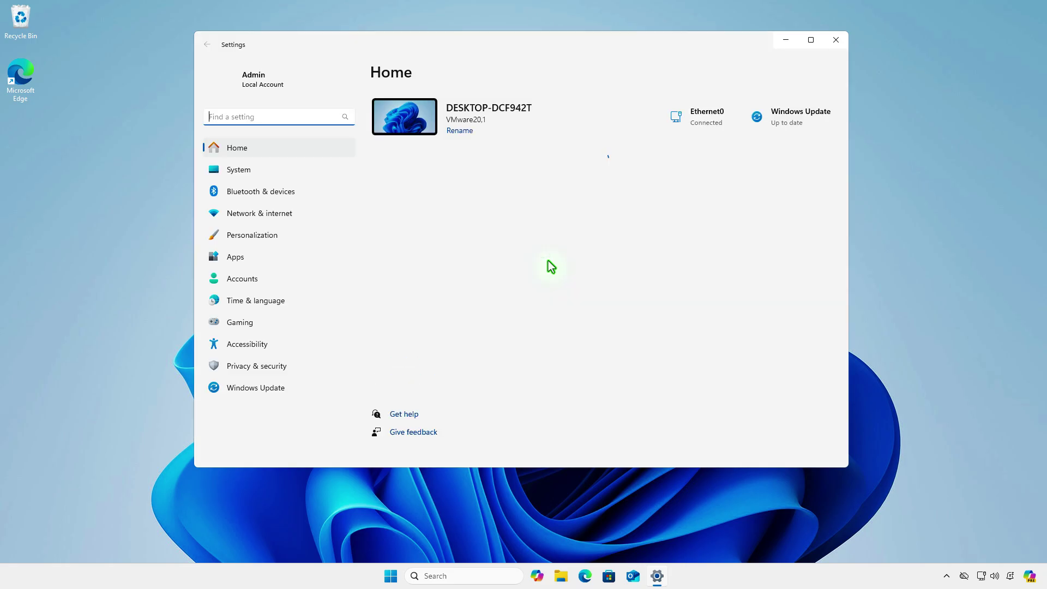
left_click(797, 121)
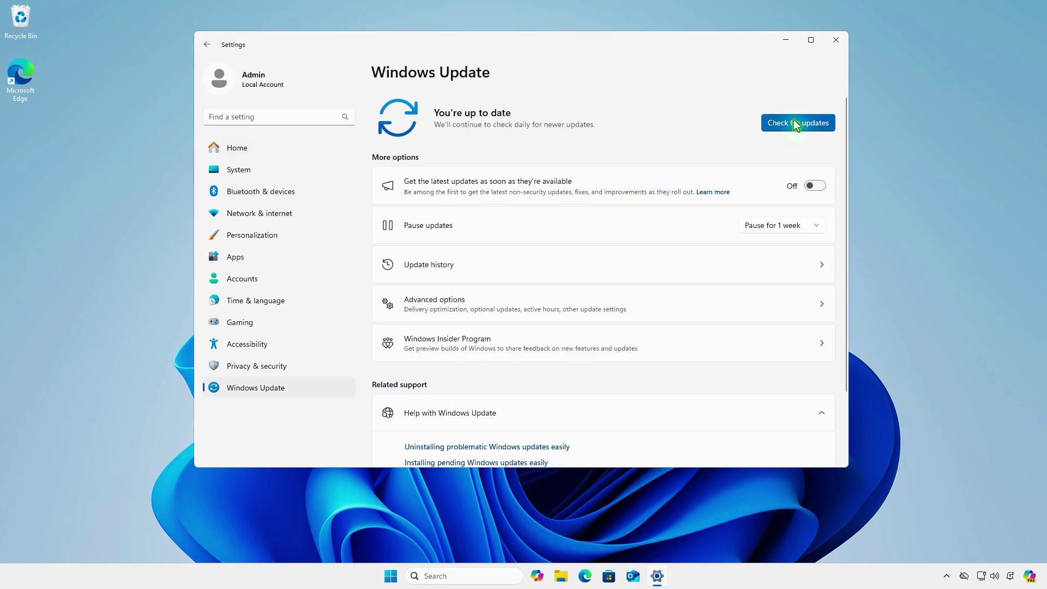
left_click(797, 123)
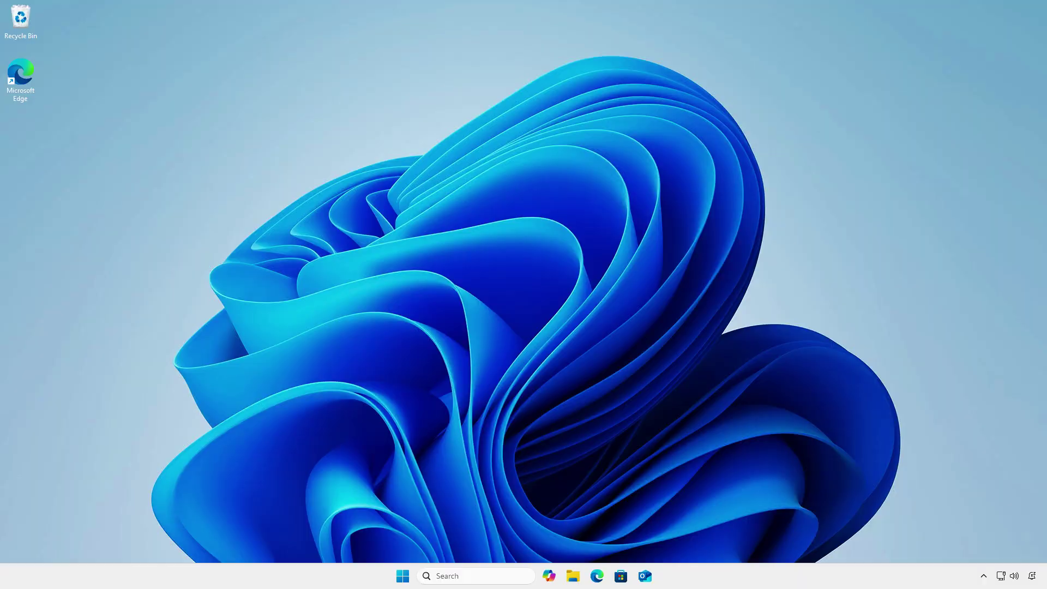
- Download and install the KB5065789 cumulative update preview from Windows Update, and restart the computer
left_click(403, 576)
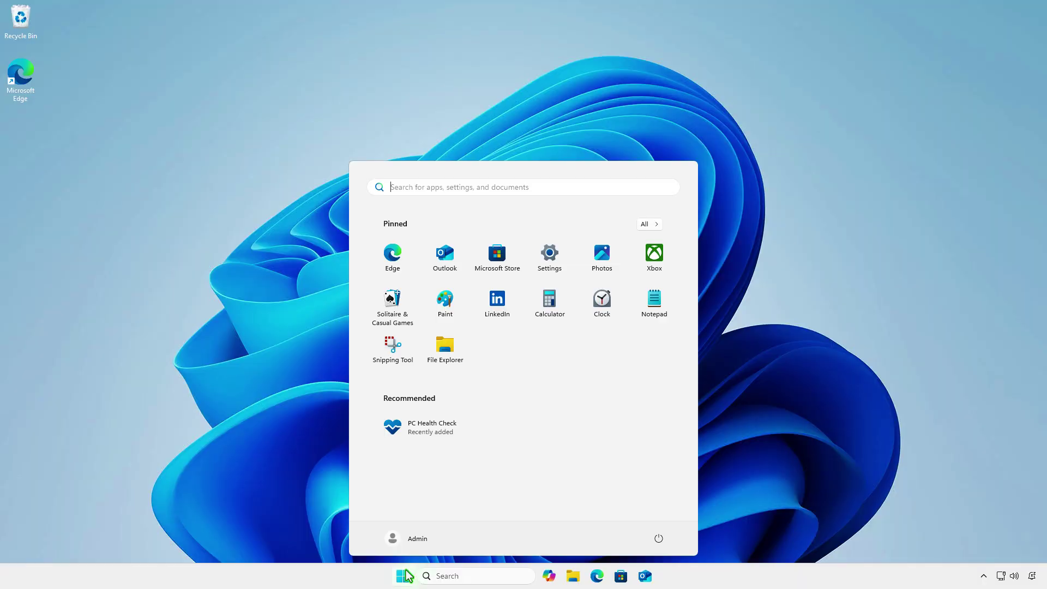
left_click(551, 263)
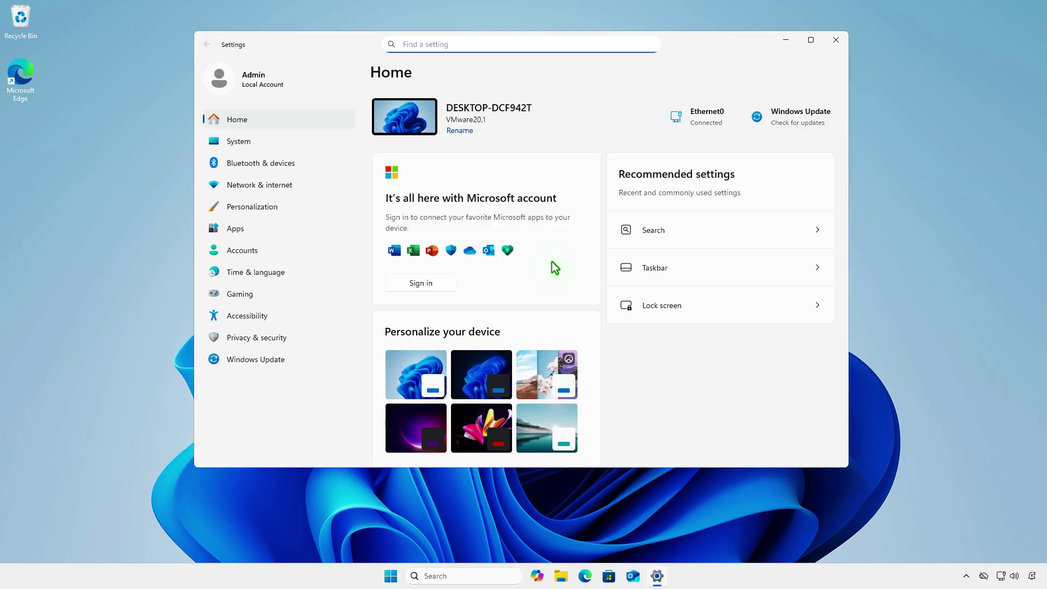
left_click(787, 125)
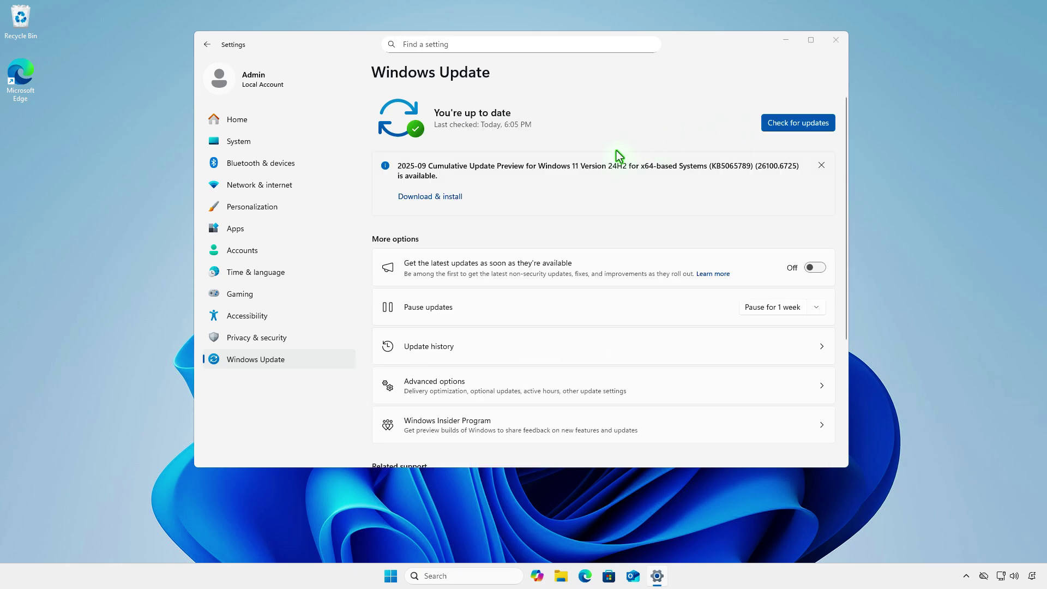
left_click(457, 197)
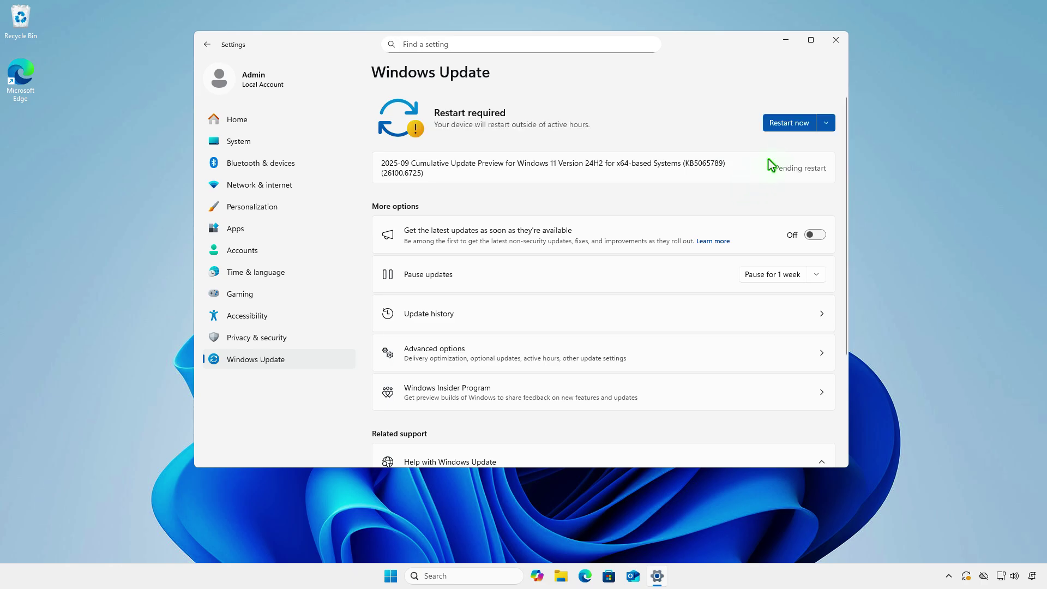
left_click(790, 128)
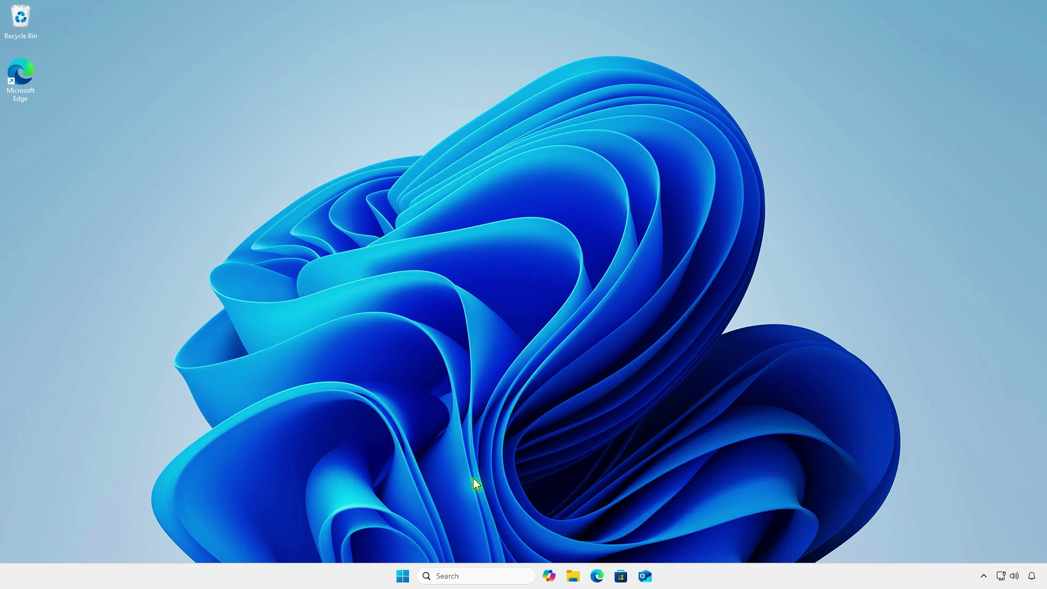
- Open the Windows Update history in Settings and check whether KB5065789 is listed as installed
left_click(403, 575)
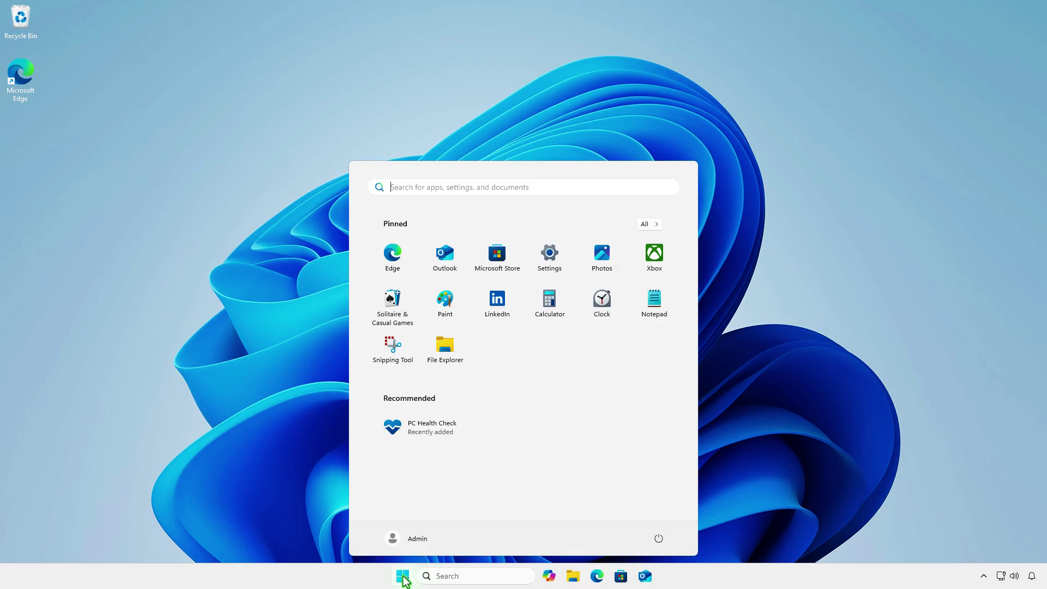
left_click(549, 267)
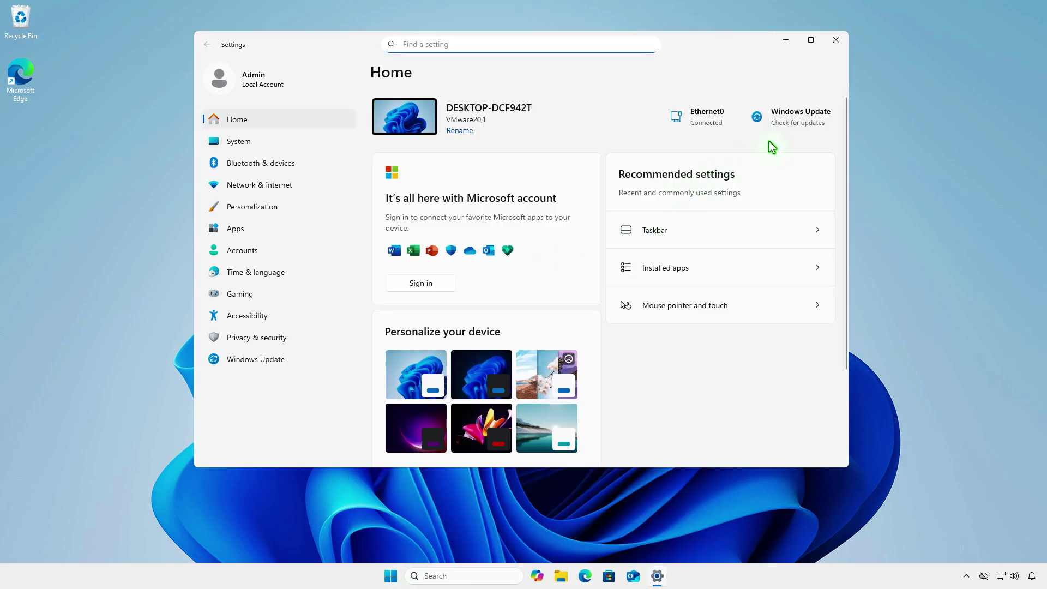
left_click(790, 129)
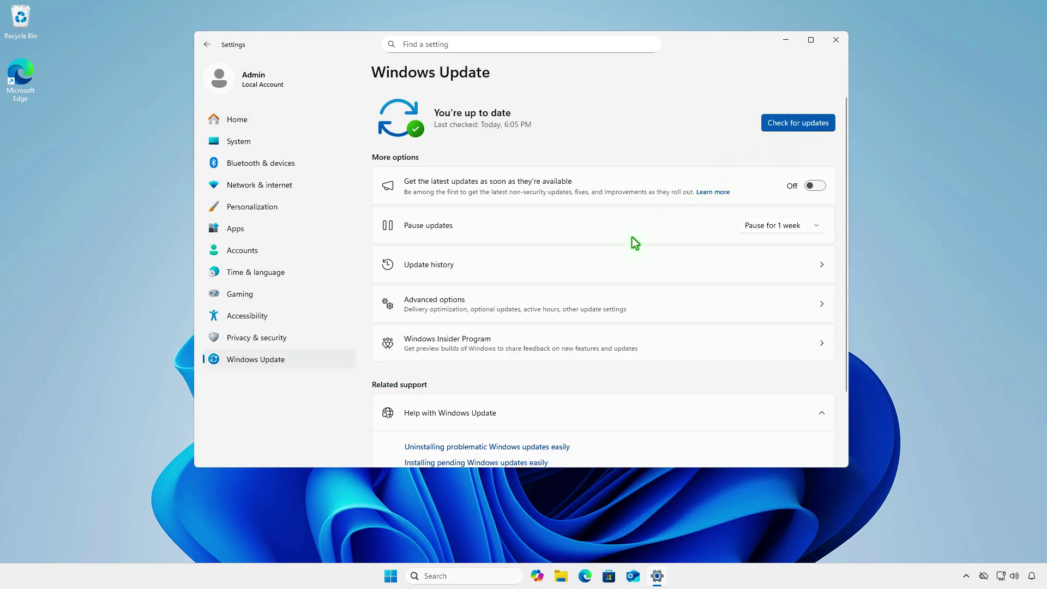
left_click(597, 262)
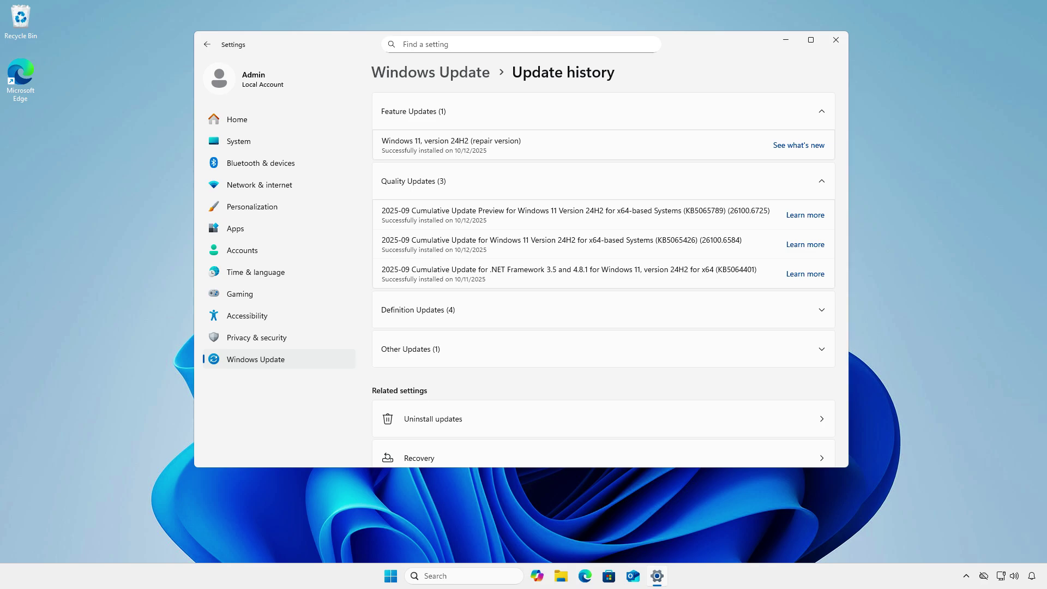
- Turn on Show time in Notification Center in the Date & time settings and check the clock in the notification center
left_click(322, 277)
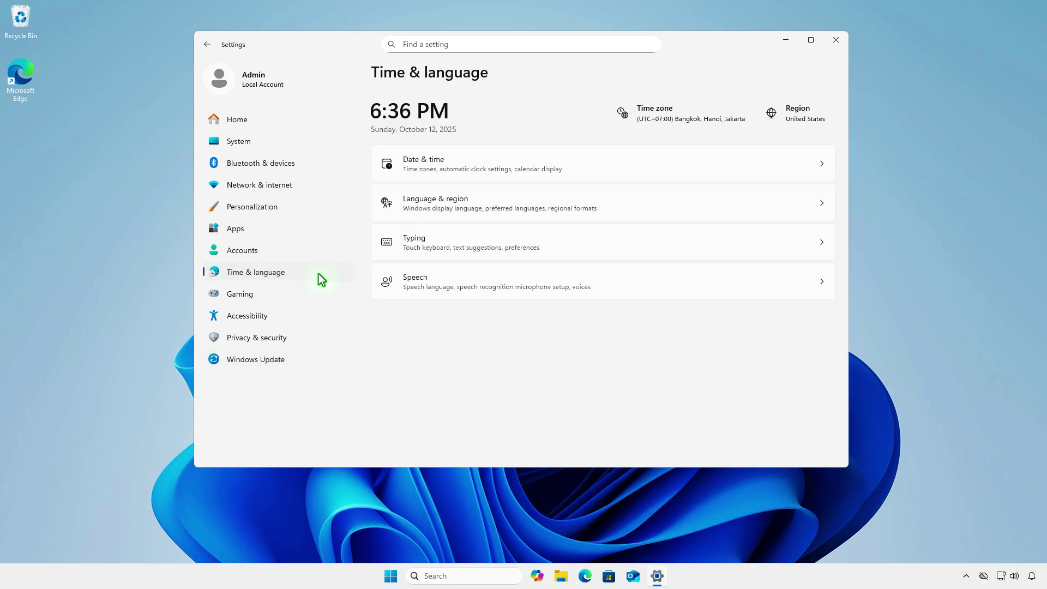
left_click(609, 168)
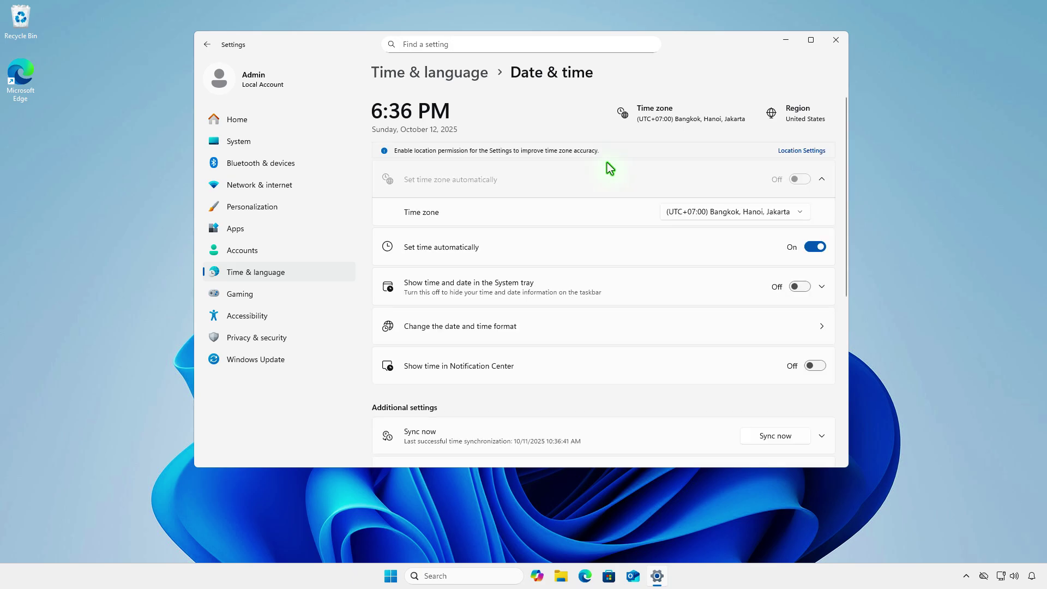
left_click(815, 366)
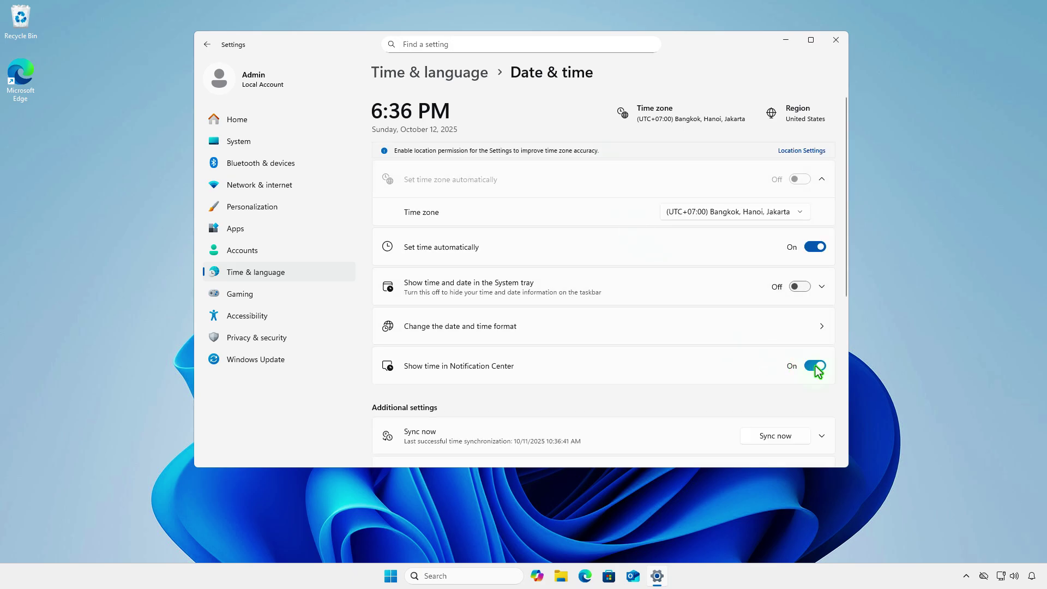
left_click(786, 41)
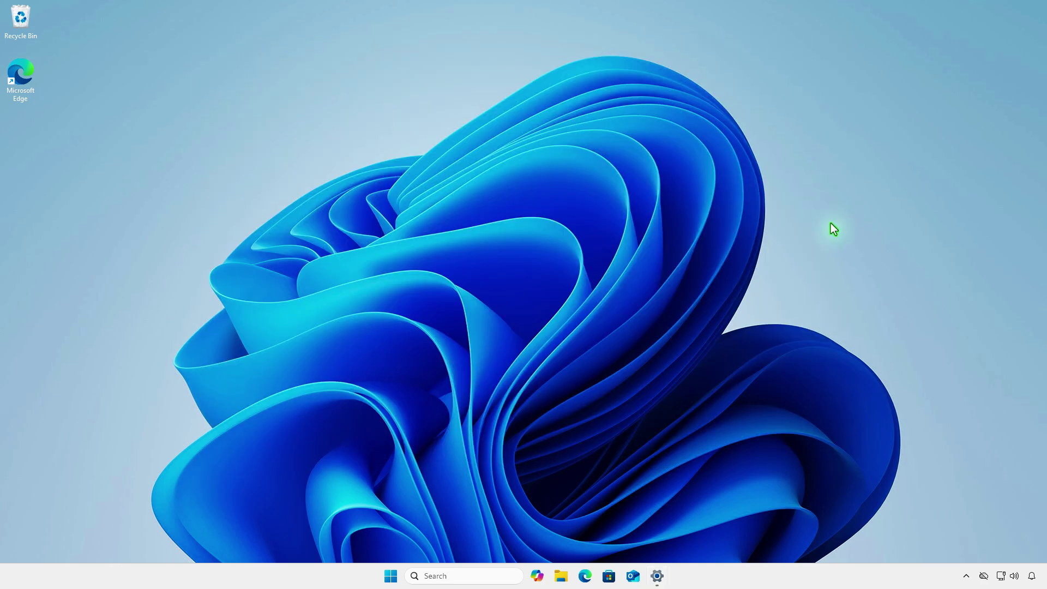
left_click(1031, 576)
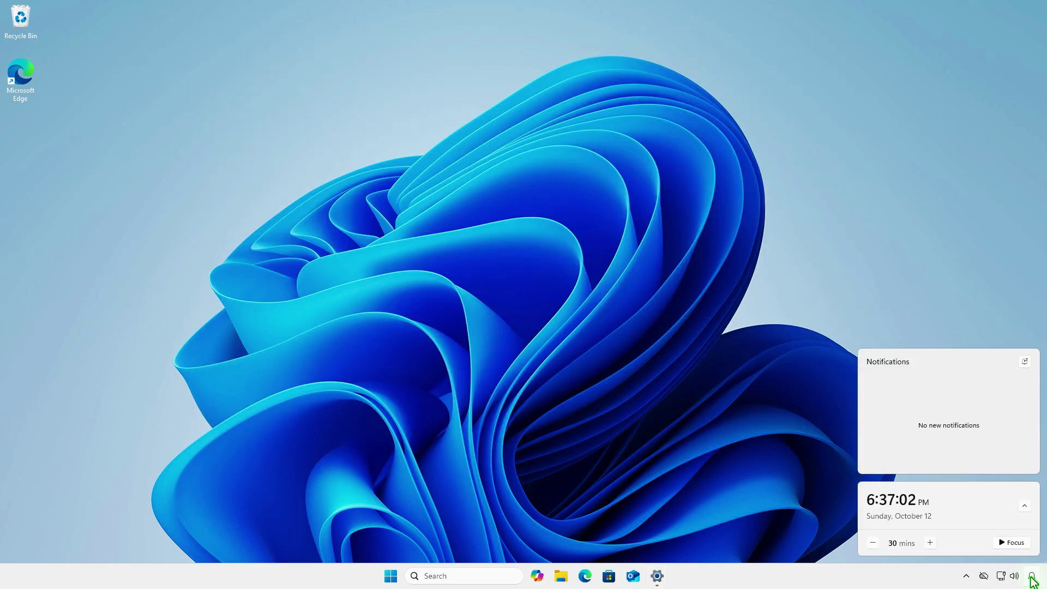